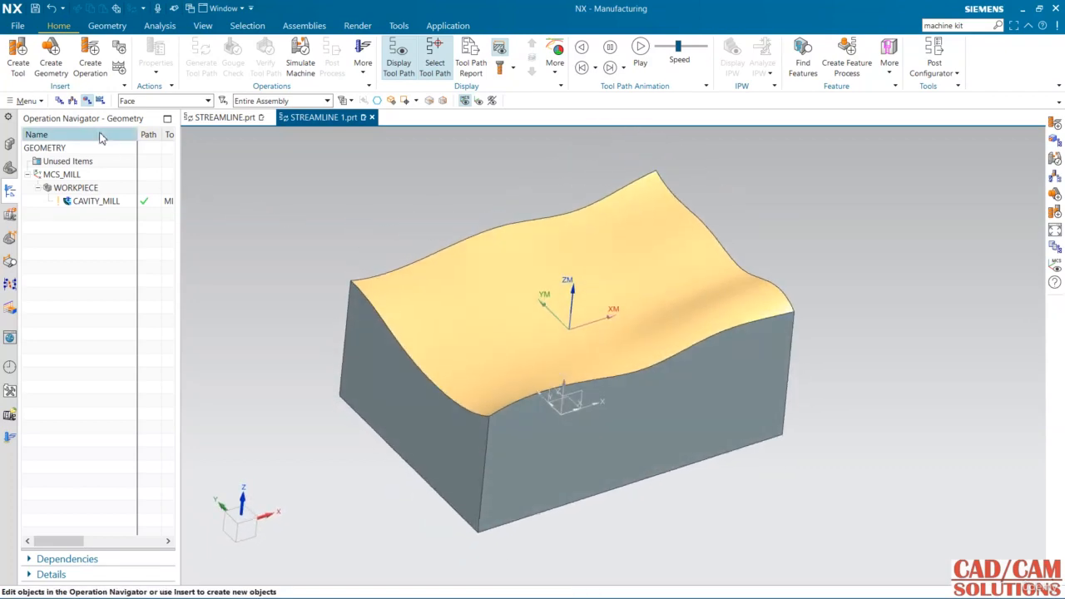
Display the existing CAVITY_MILL roughing tool path on the block
{"action": "left_click", "coordinate": [85, 205]}
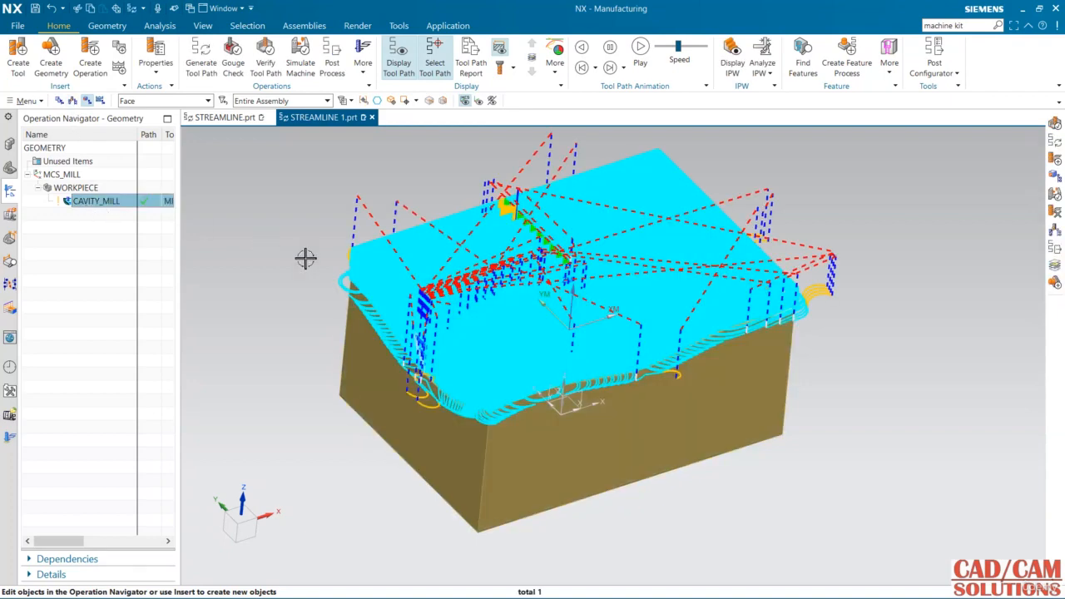
{"action": "mouse_move", "coordinate": [305, 256]}
{"action": "middle_mouse_down"}
{"action": "mouse_move", "coordinate": [288, 245]}
{"action": "mouse_move", "coordinate": [285, 255]}
{"action": "middle_mouse_up"}
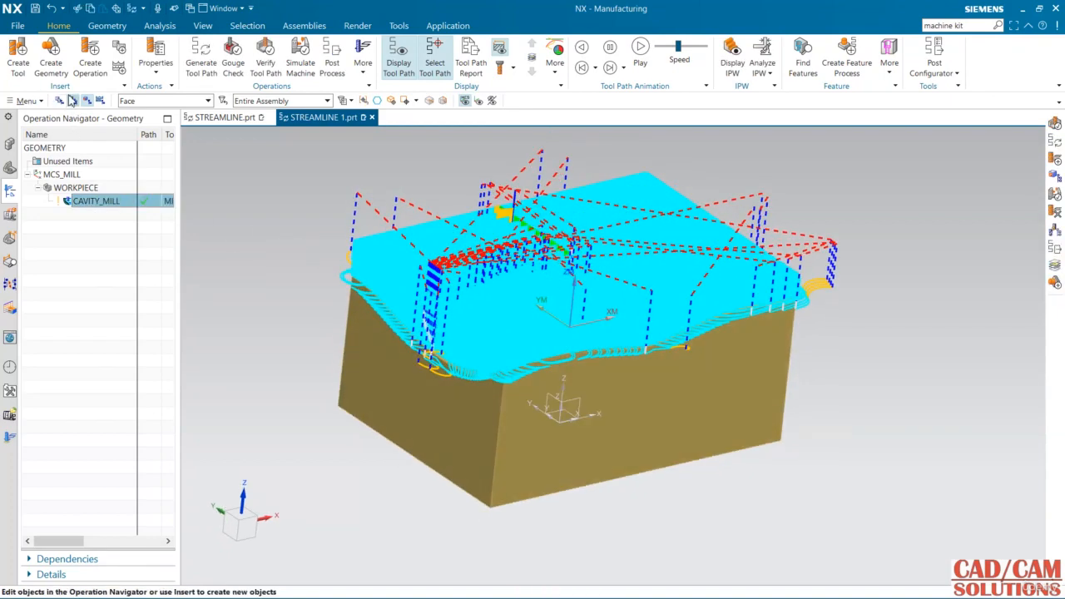
Edit the BALL_MILL tool in the machine tool view, setting flute length to 10 and length to 35
{"action": "left_click", "coordinate": [72, 100]}
{"action": "left_click", "coordinate": [62, 175]}
{"action": "mouse_move", "coordinate": [302, 243]}
{"action": "middle_mouse_down"}
{"action": "mouse_move", "coordinate": [303, 208]}
{"action": "mouse_move", "coordinate": [297, 240]}
{"action": "middle_mouse_up"}
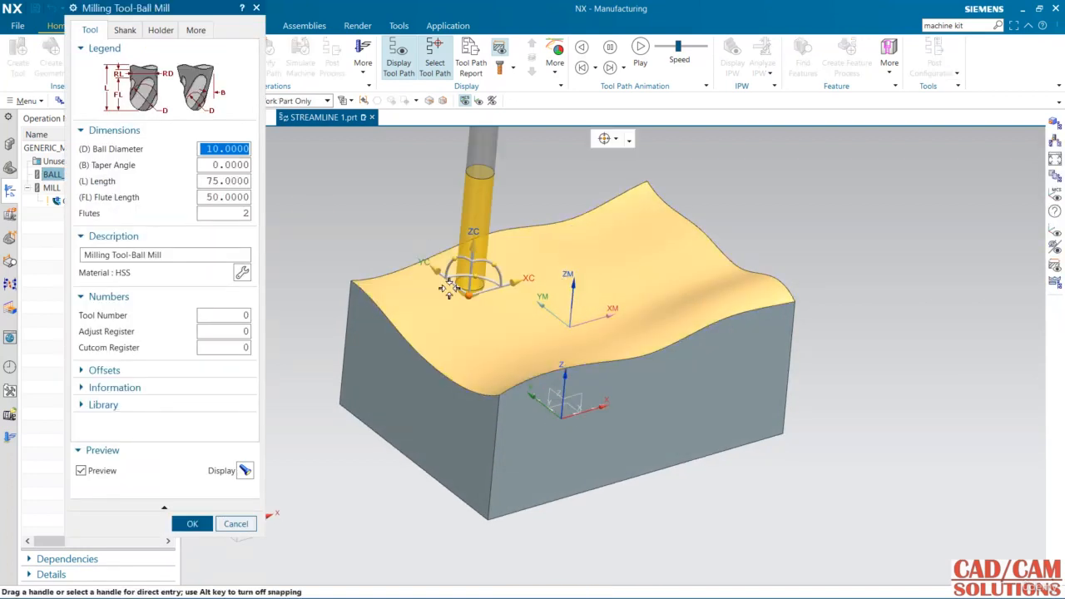
{"action": "left_click", "coordinate": [207, 196]}
{"action": "type", "text": "10"}
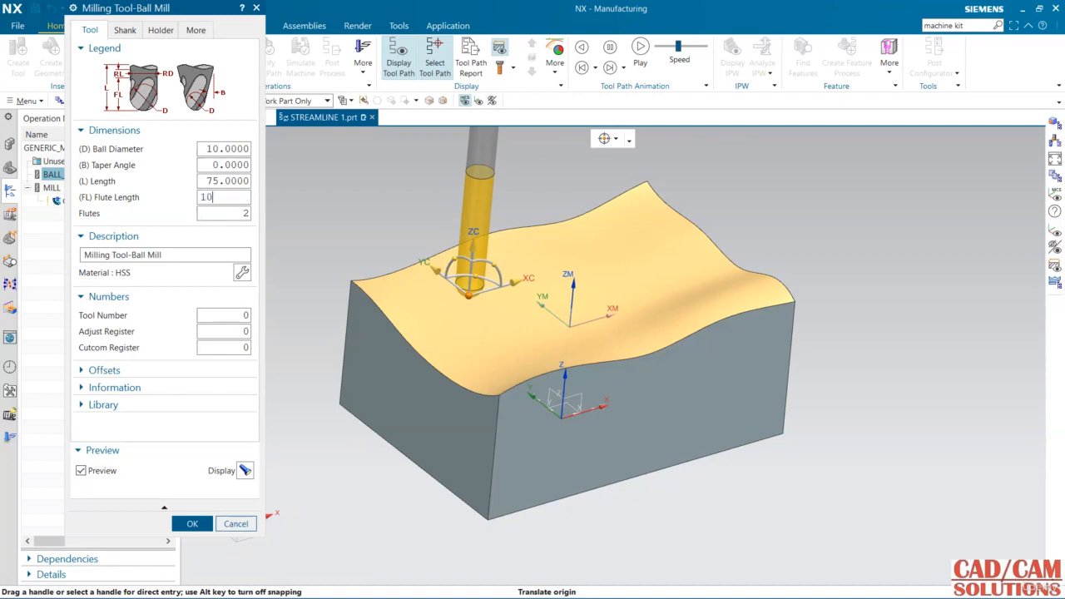
{"action": "left_click", "coordinate": [218, 180]}
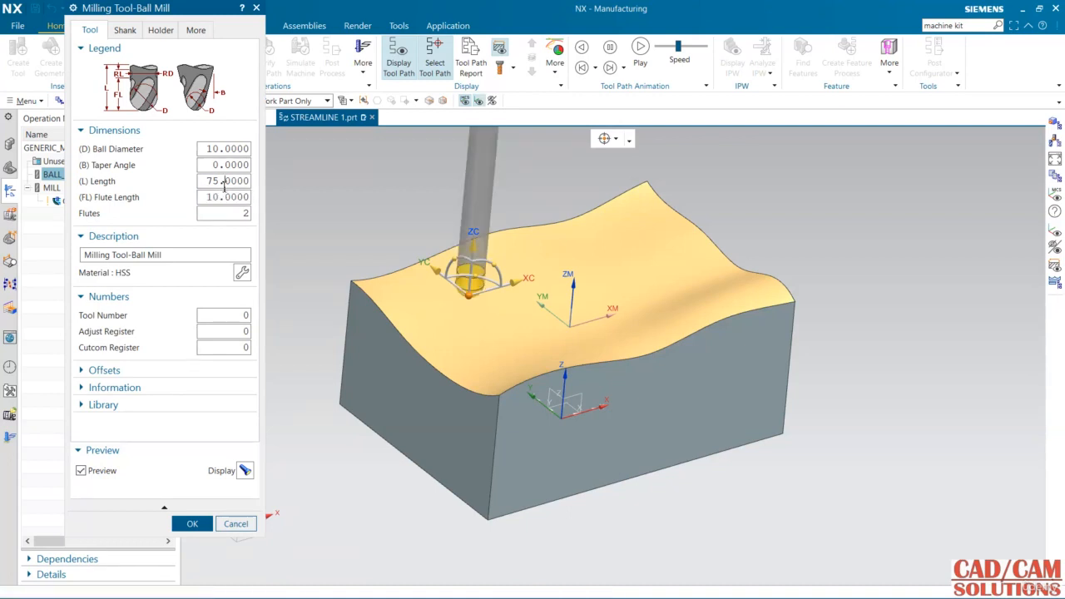
{"action": "type", "text": "35"}
{"action": "key", "text": "Return"}
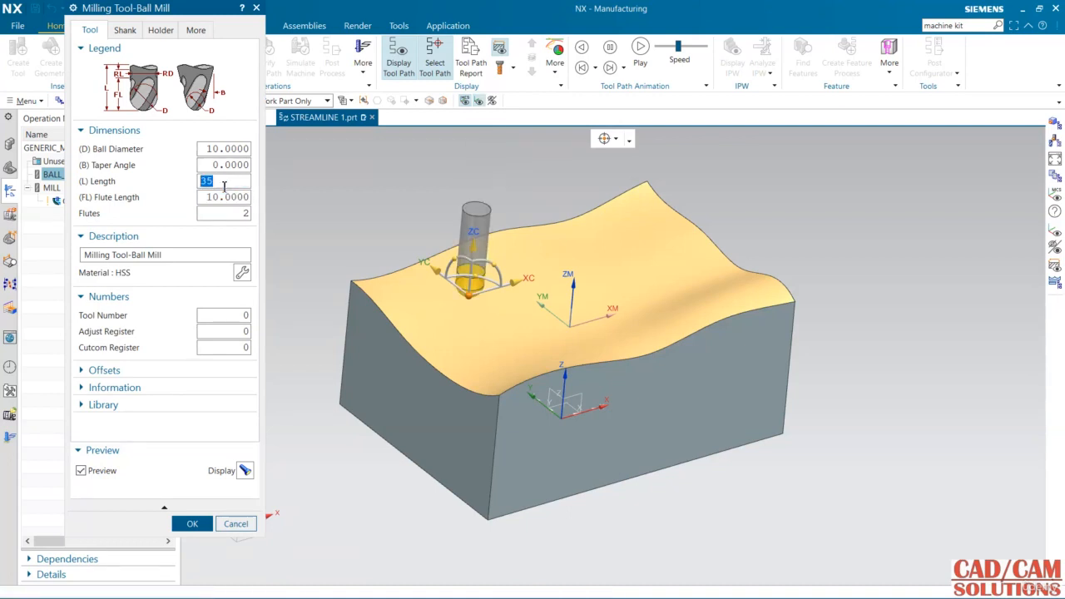
Set the ball mill's tool number, adjust register and cutcom register to 2
{"action": "left_click", "coordinate": [238, 317]}
{"action": "type", "text": "2"}
{"action": "left_click", "coordinate": [249, 333]}
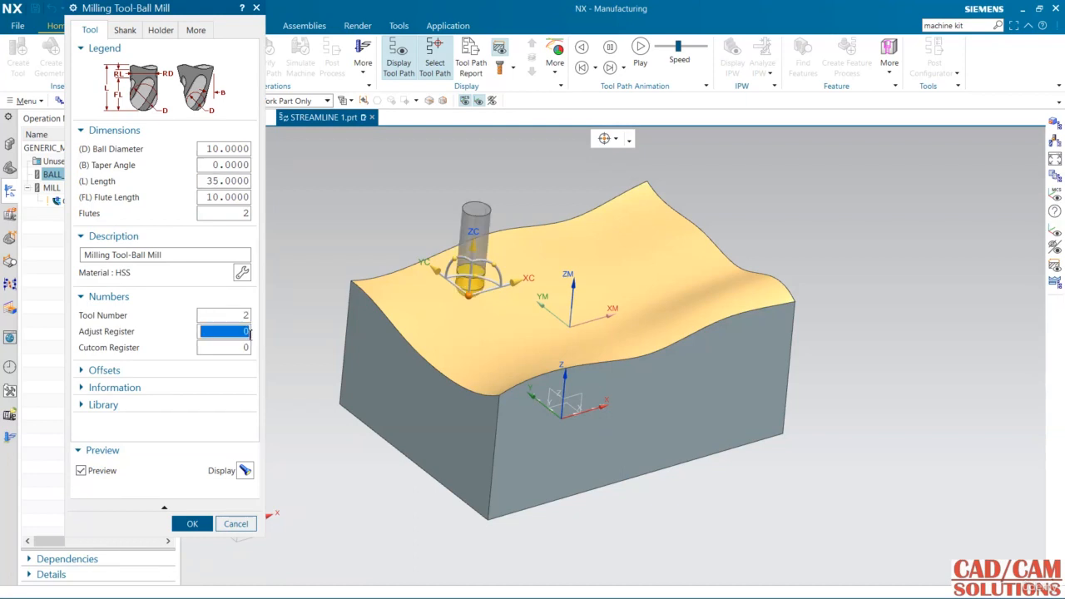
{"action": "type", "text": "2"}
{"action": "left_click", "coordinate": [247, 347]}
{"action": "type", "text": "2"}
Assign the Milling_Drilling library holder HLD001_00009 (Small compression) to the ball mill and accept the tool
{"action": "left_click", "coordinate": [161, 30]}
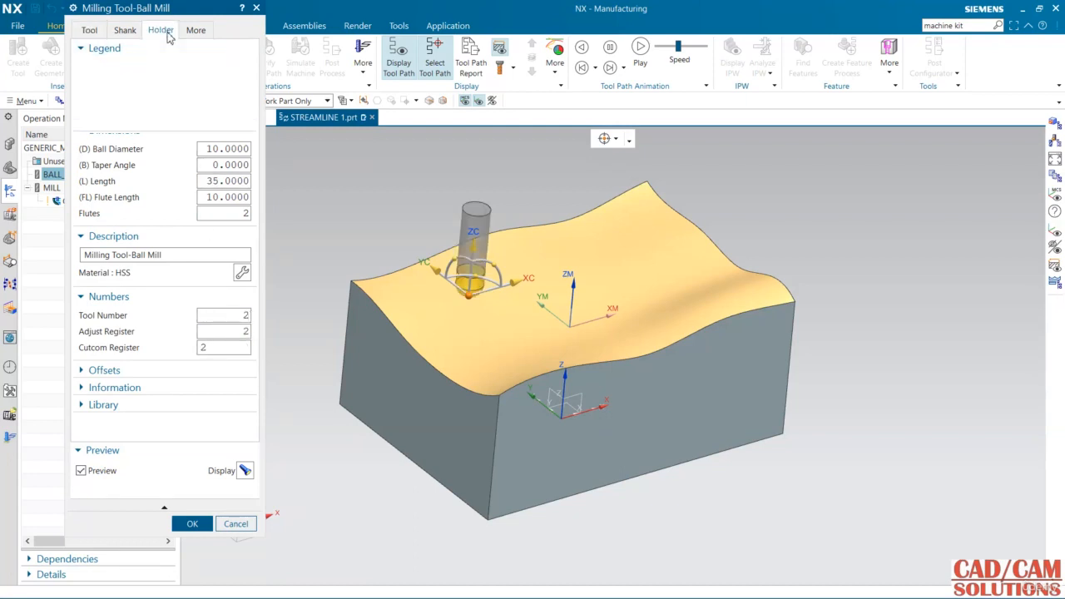
{"action": "left_click", "coordinate": [223, 431]}
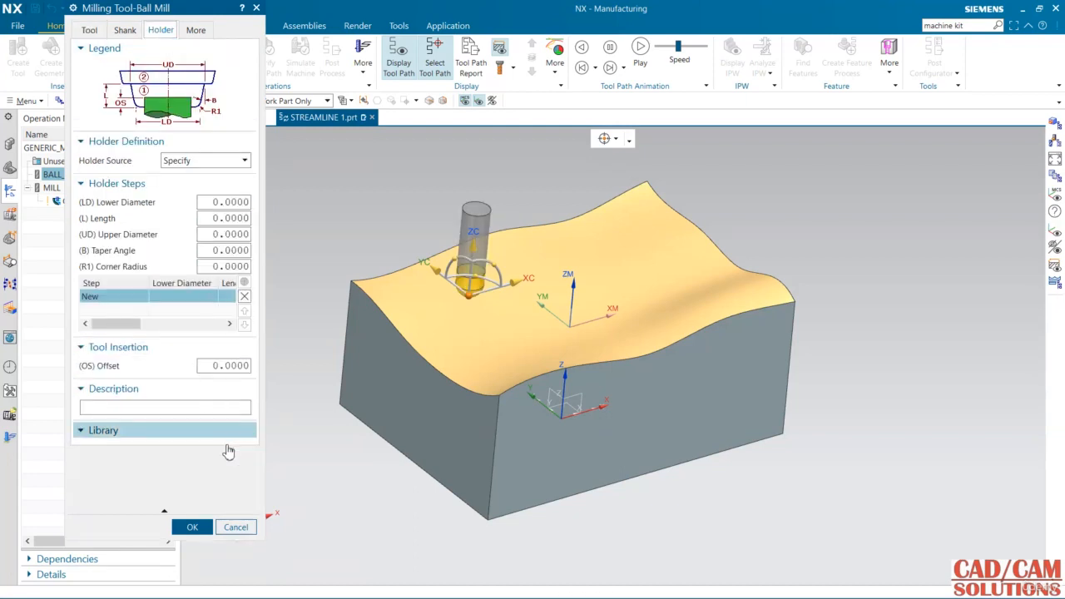
{"action": "left_click", "coordinate": [242, 483]}
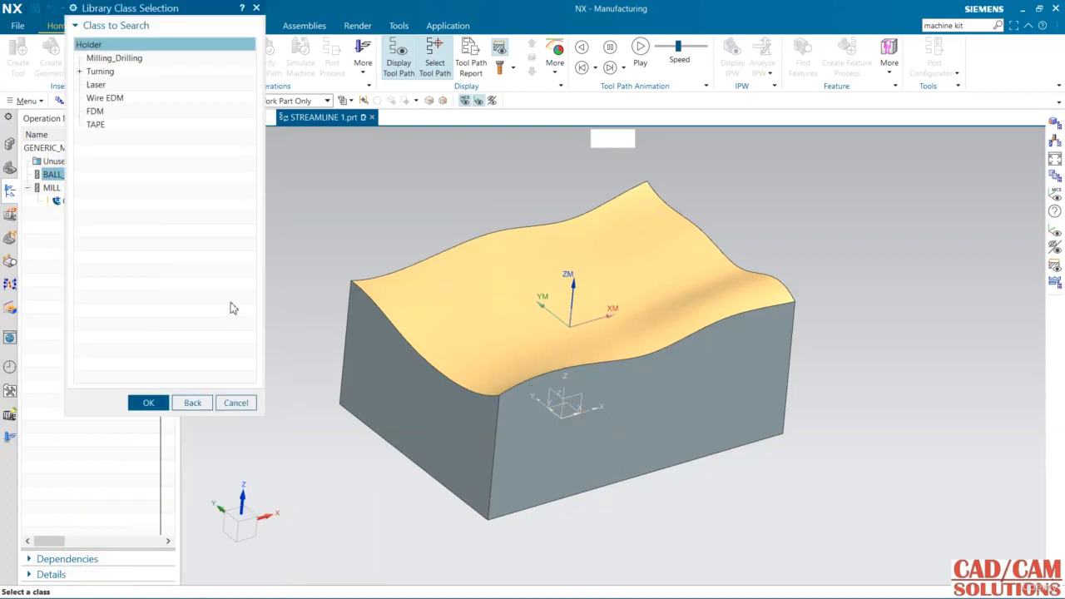
{"action": "double_click", "coordinate": [119, 58]}
{"action": "left_click", "coordinate": [148, 241]}
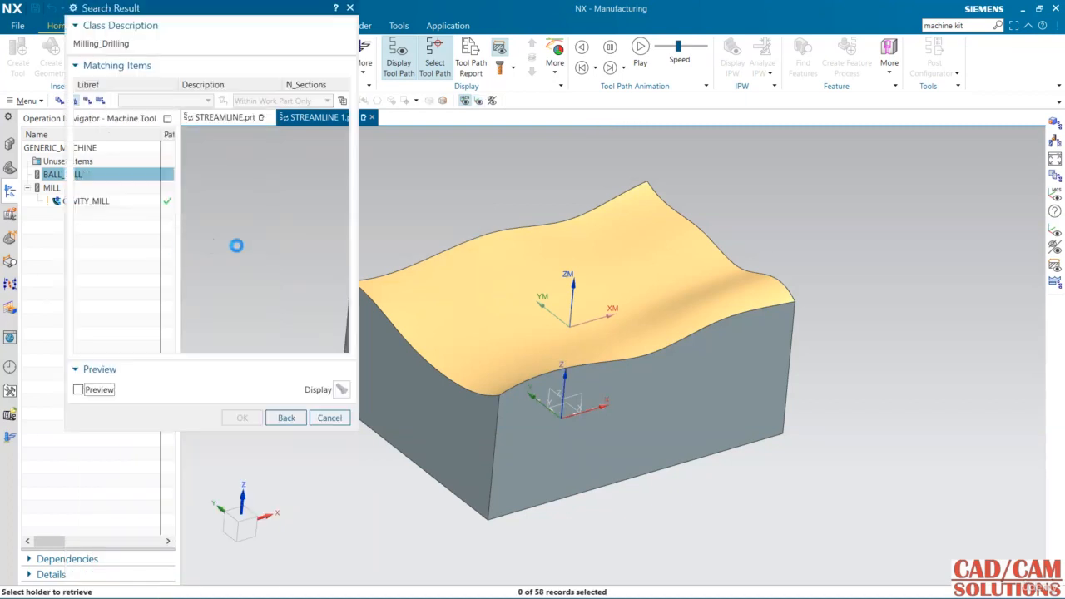
{"action": "left_click", "coordinate": [202, 208]}
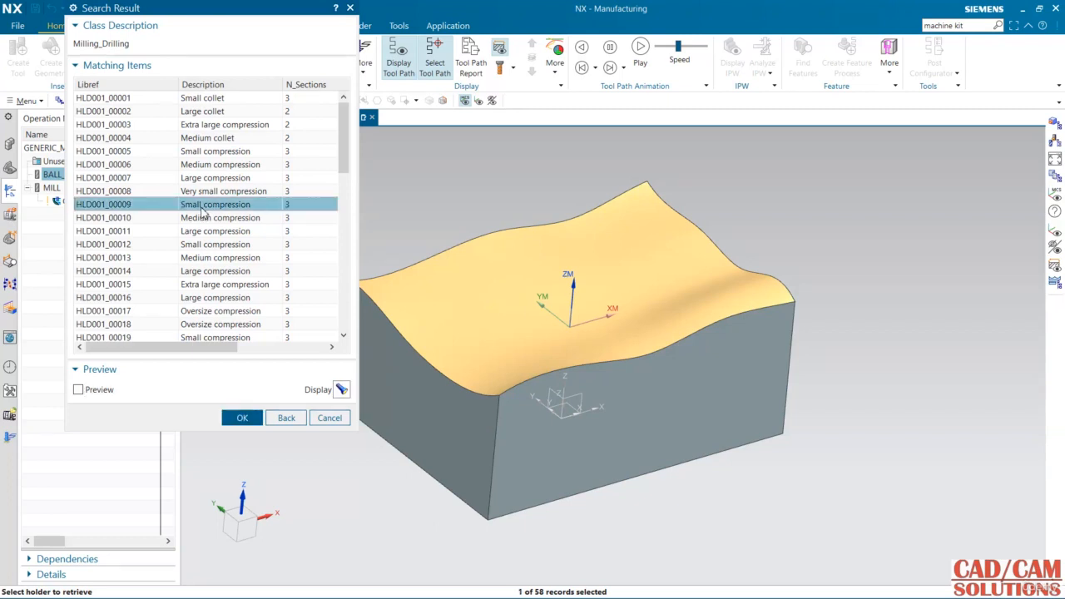
{"action": "left_click", "coordinate": [341, 390]}
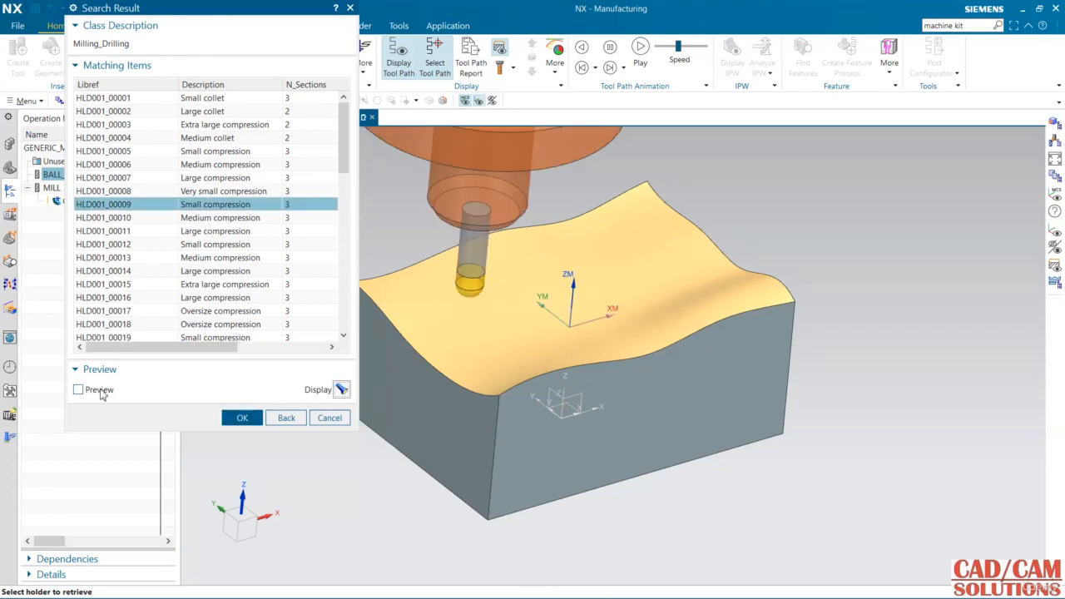
{"action": "left_click", "coordinate": [241, 418]}
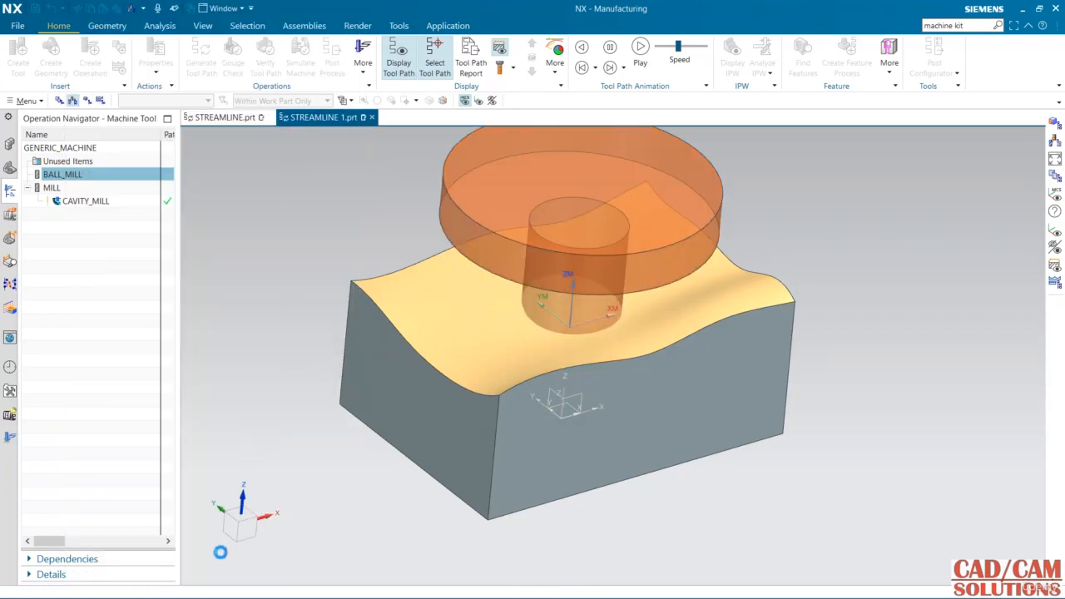
{"action": "left_click", "coordinate": [203, 584]}
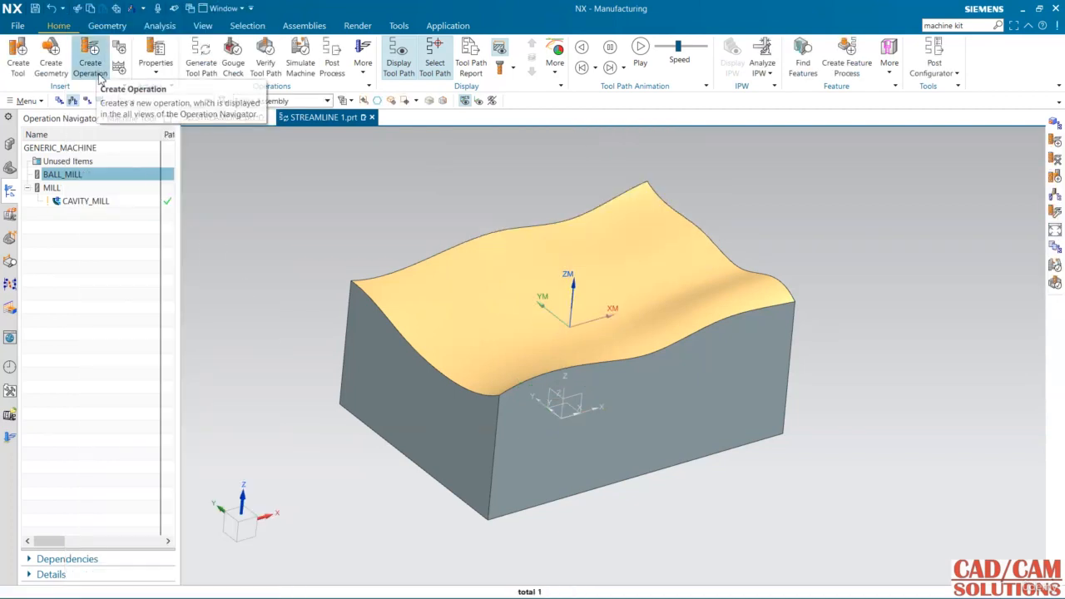
Create a mill_contour Streamline operation named STREAMLINE with the BALL_MILL tool, WORKPIECE geometry and MILL_FINISH method
{"action": "left_click", "coordinate": [97, 73]}
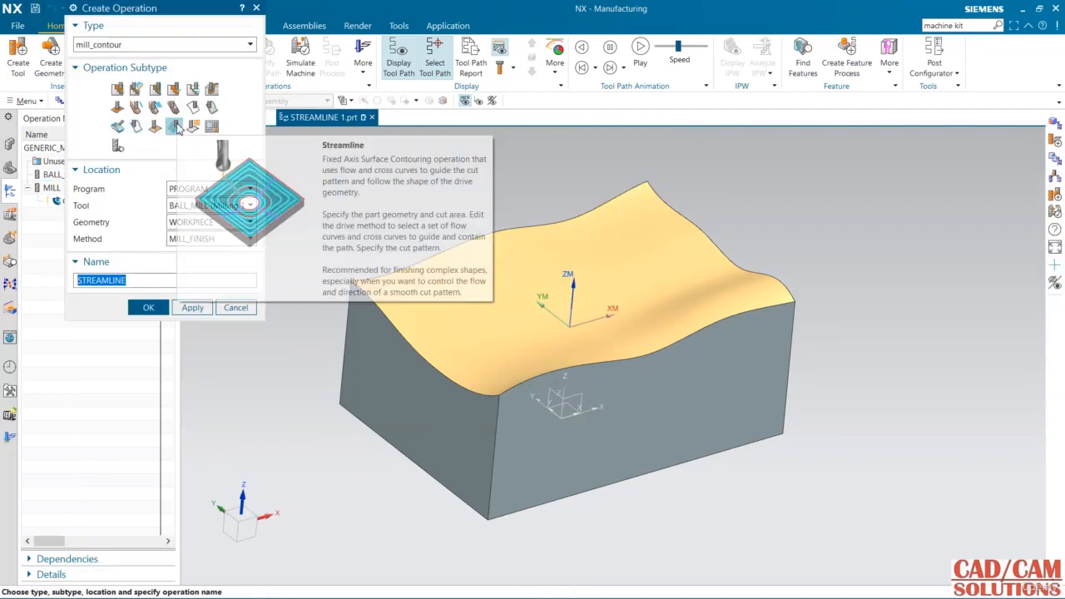
{"action": "left_click", "coordinate": [175, 126]}
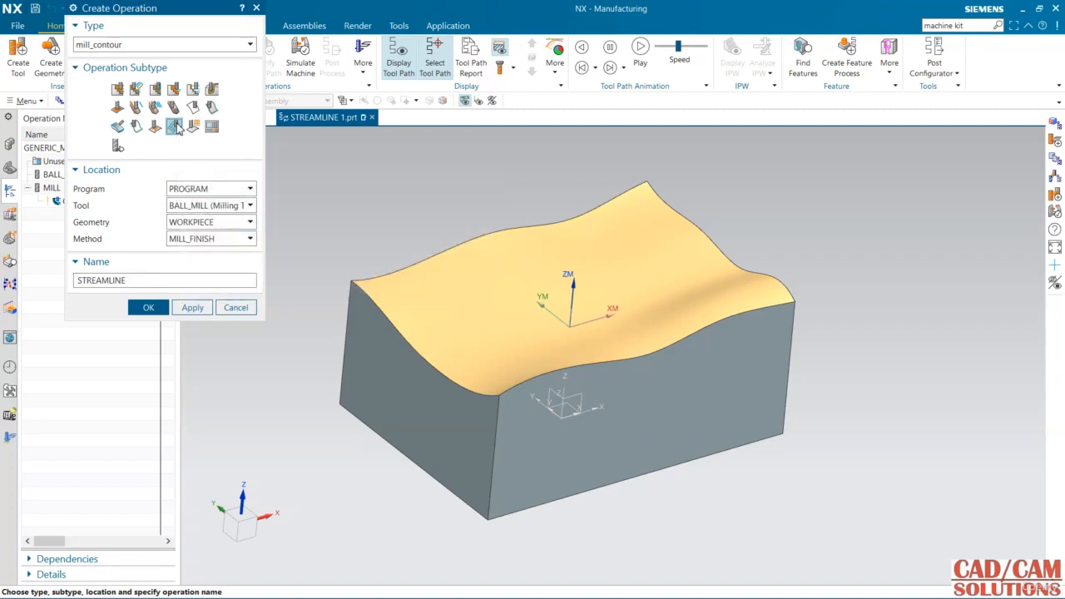
{"action": "left_click", "coordinate": [60, 177]}
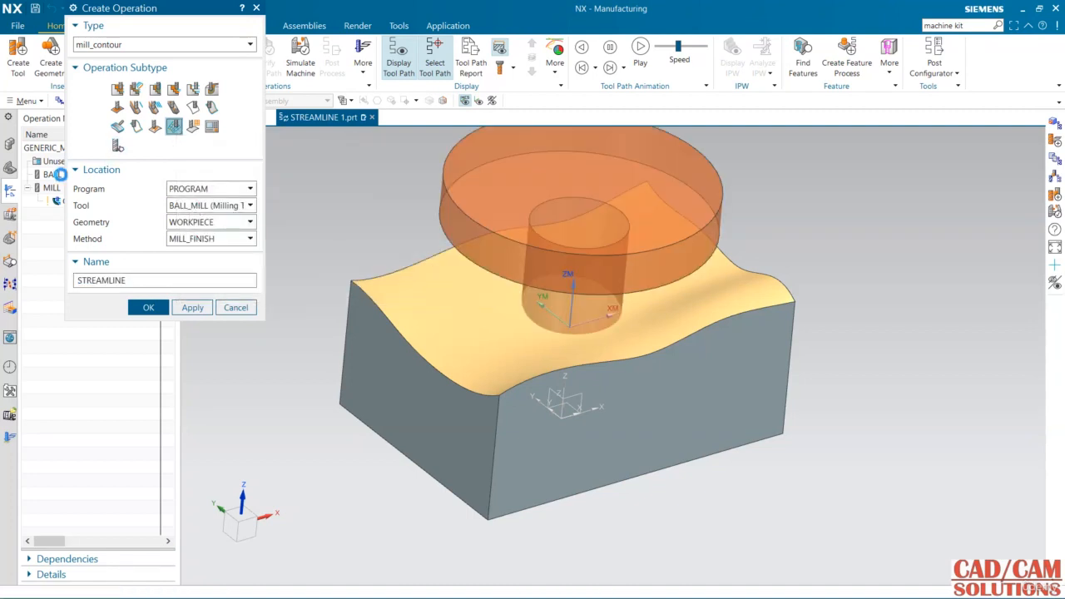
{"action": "left_click", "coordinate": [151, 306]}
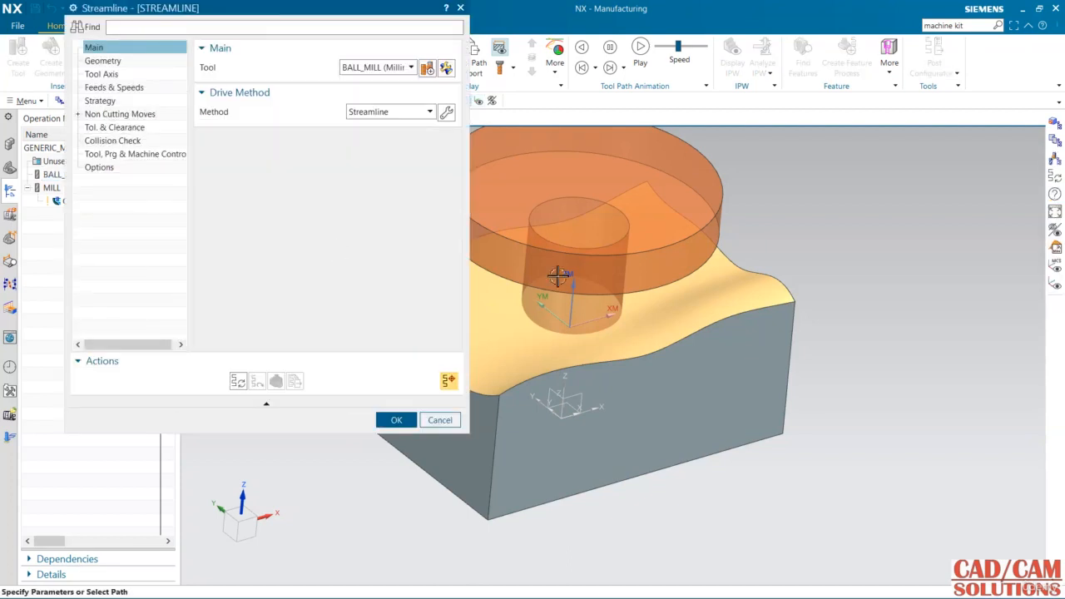
Specify the block's wavy upper face as the cut area of the Streamline operation
{"action": "middle_click_drag", "start_coordinate": [583, 280], "coordinate": [720, 303], "text": "shift"}
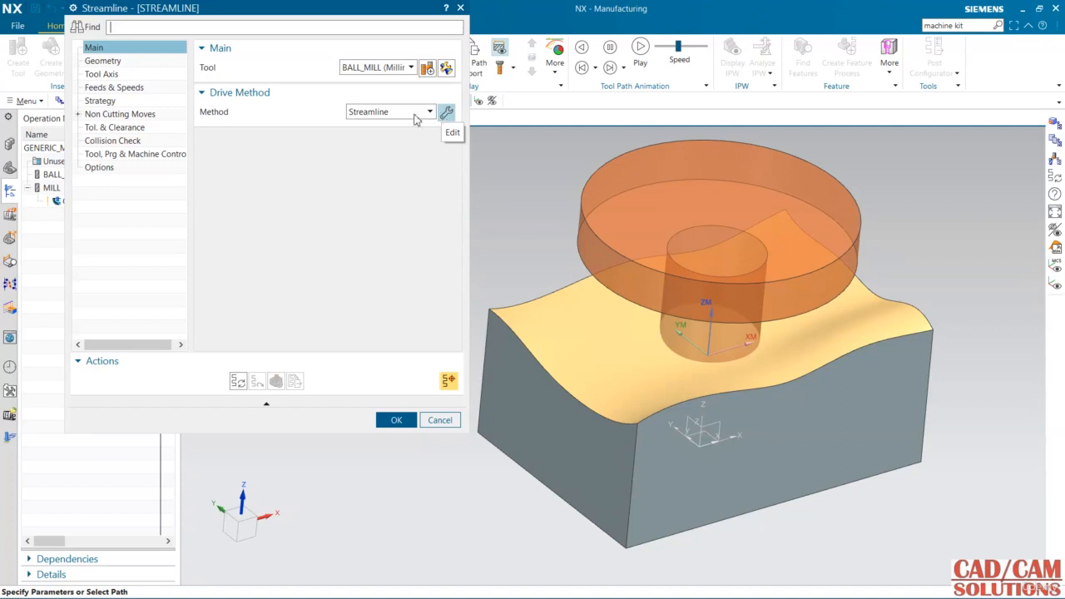
{"action": "left_click", "coordinate": [103, 62]}
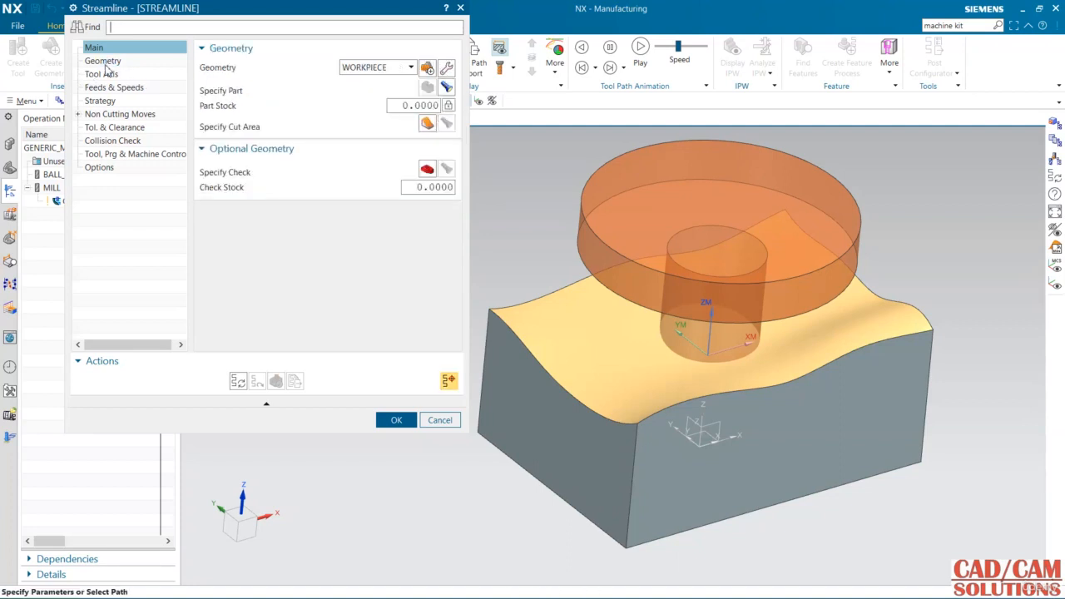
{"action": "left_click", "coordinate": [427, 124]}
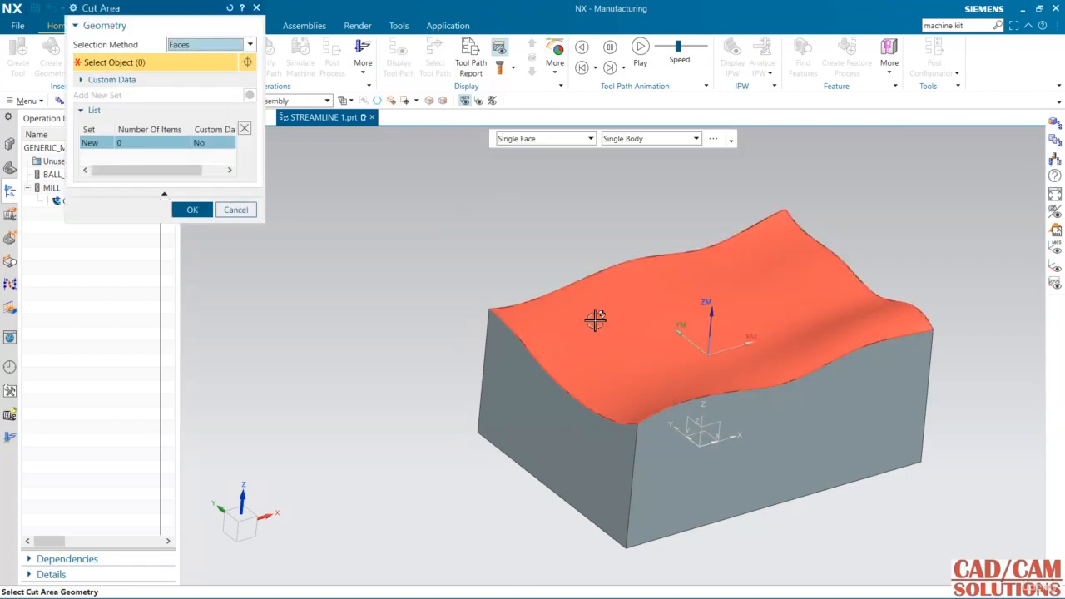
{"action": "left_click", "coordinate": [191, 193]}
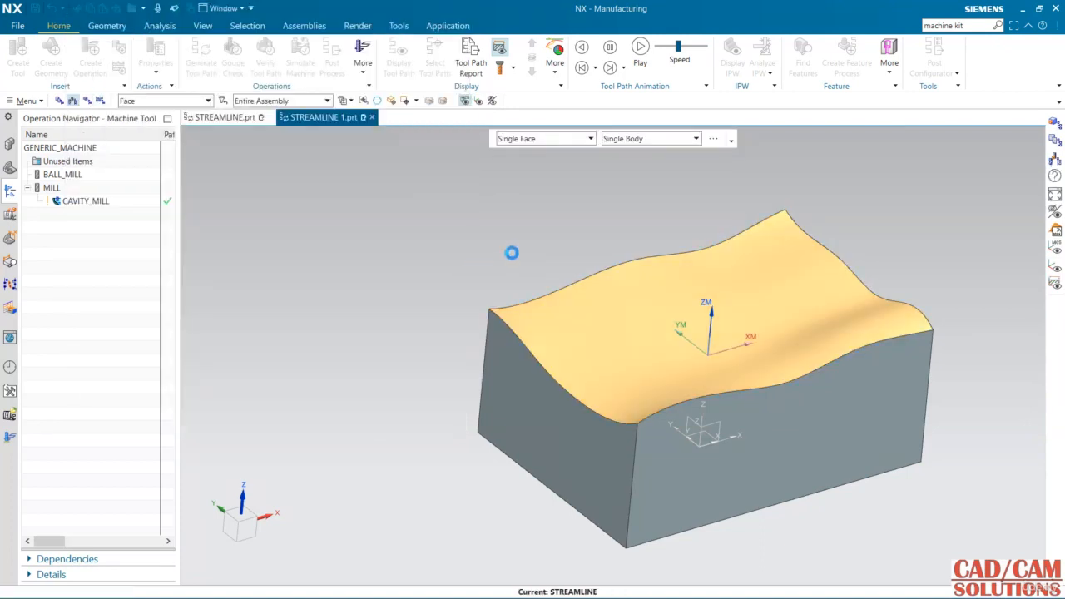
Open the Streamline drive method settings and examine which face edges serve as flow curves 1 and 2 and cross curves 1 and 2
{"action": "left_click", "coordinate": [97, 48]}
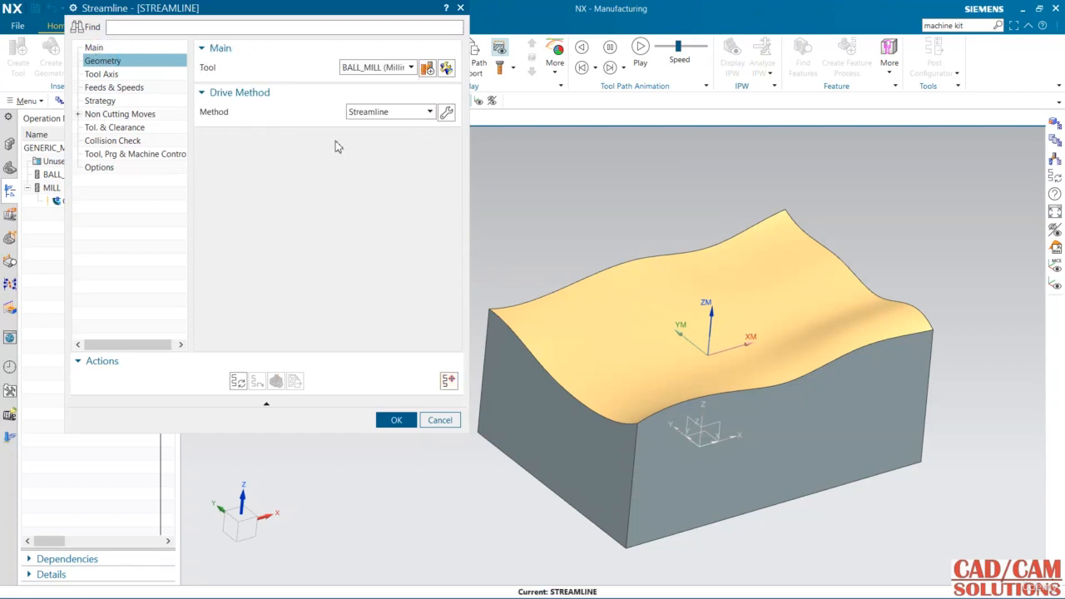
{"action": "left_click", "coordinate": [444, 133]}
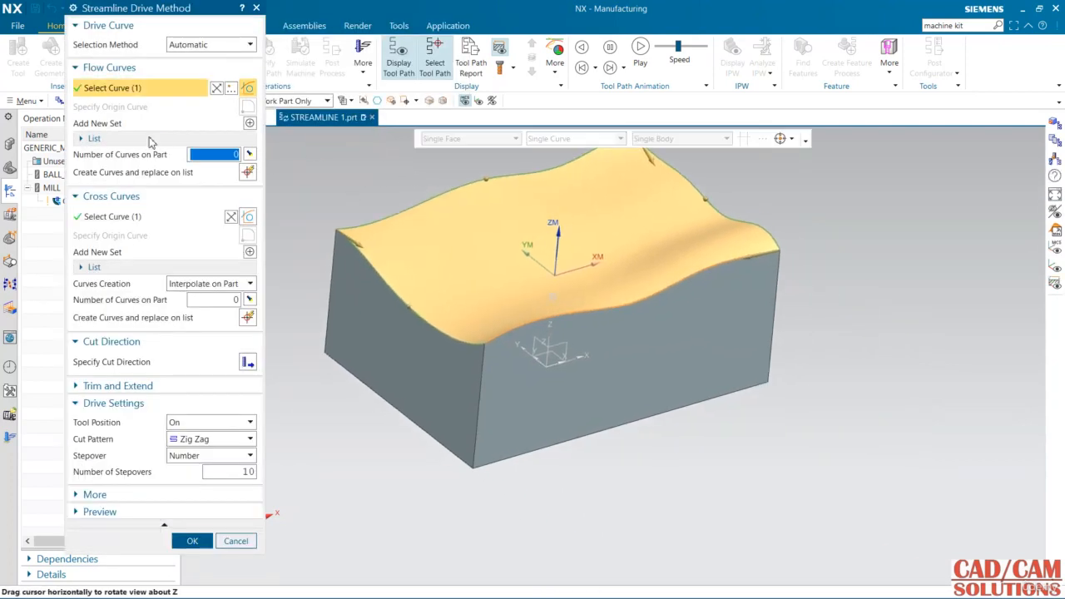
{"action": "left_click", "coordinate": [133, 138]}
{"action": "left_click", "coordinate": [113, 158]}
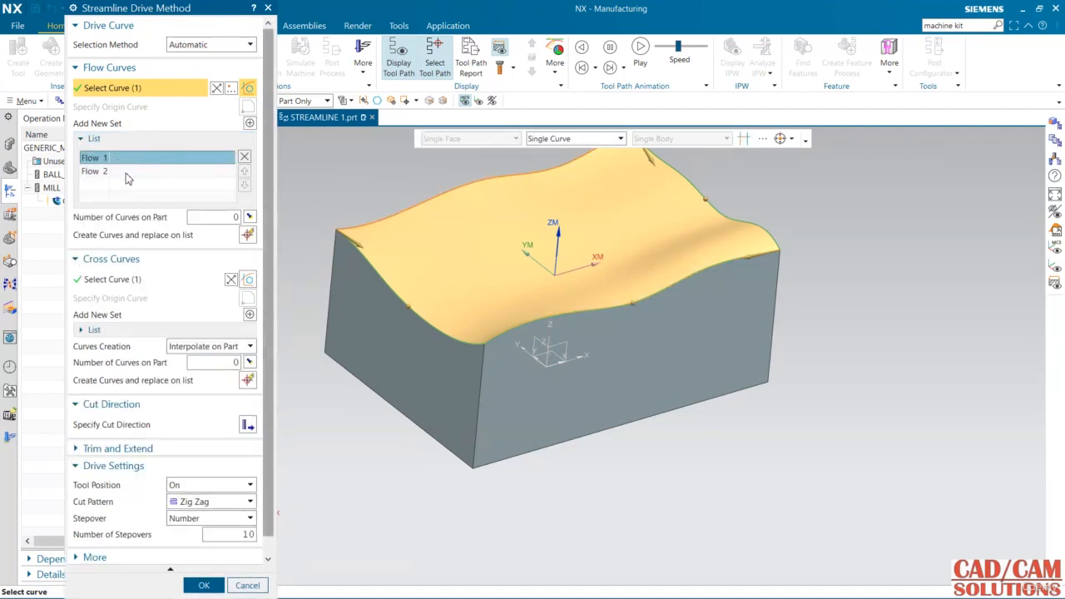
{"action": "left_click", "coordinate": [127, 172]}
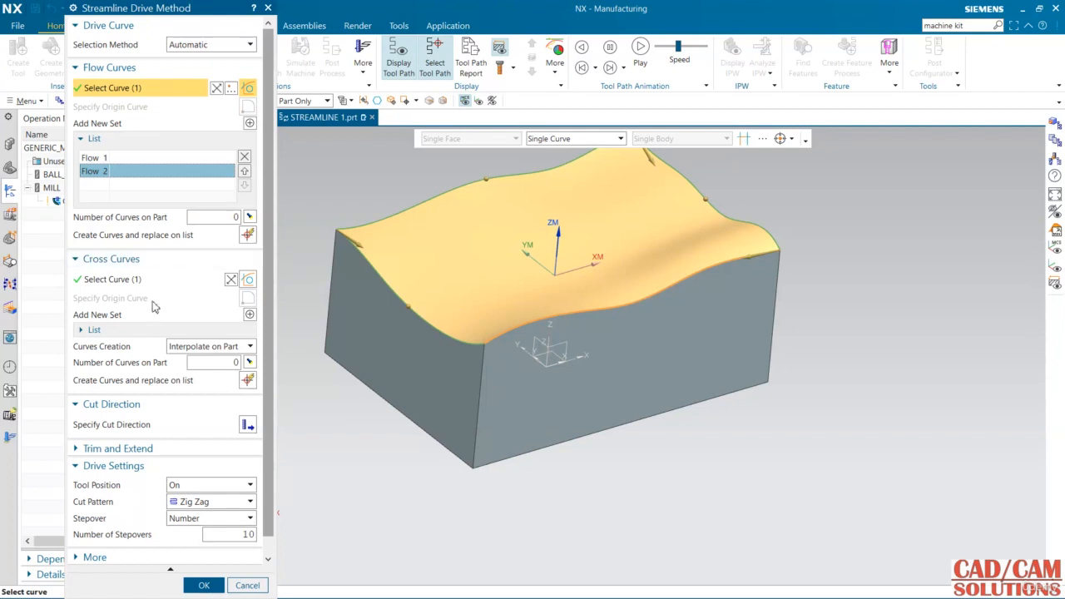
{"action": "left_click", "coordinate": [144, 329]}
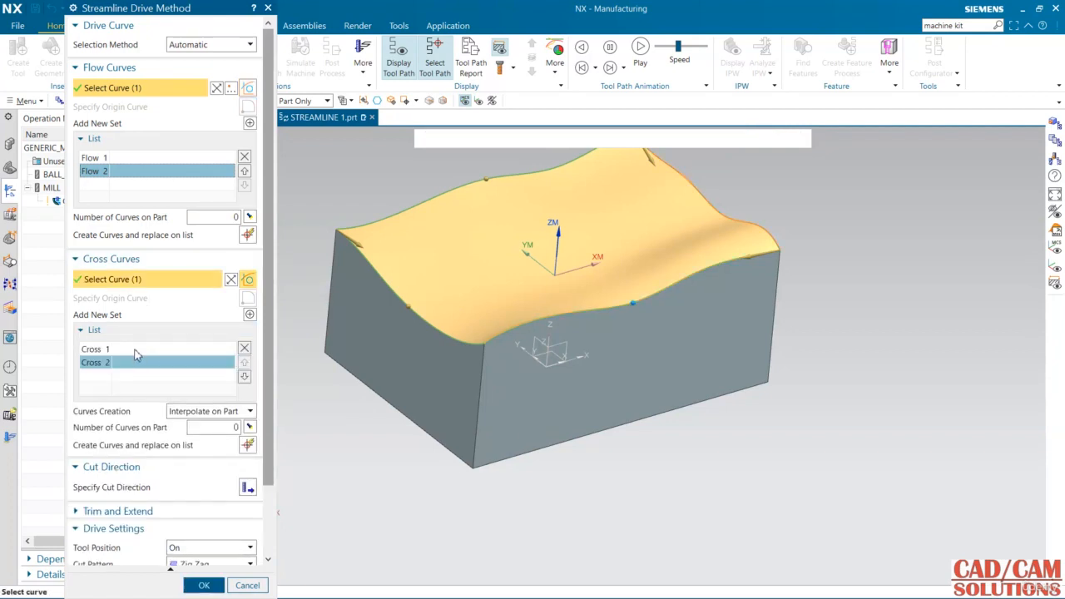
{"action": "left_click", "coordinate": [134, 350]}
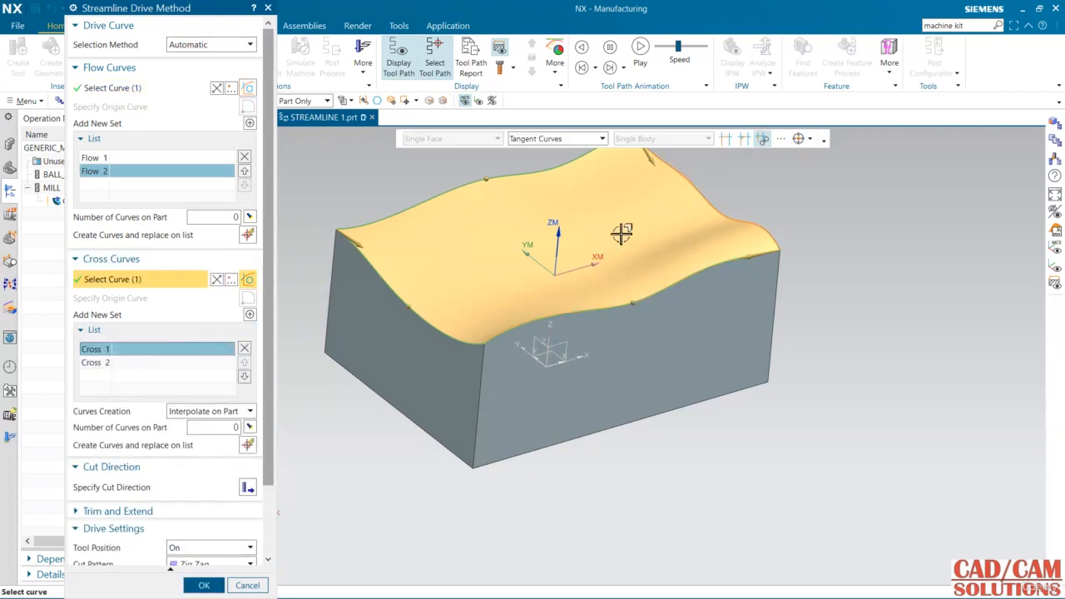
{"action": "left_click", "coordinate": [186, 362]}
{"action": "scroll", "coordinate": [408, 254], "scroll_direction": "down", "scroll_amount": 2}
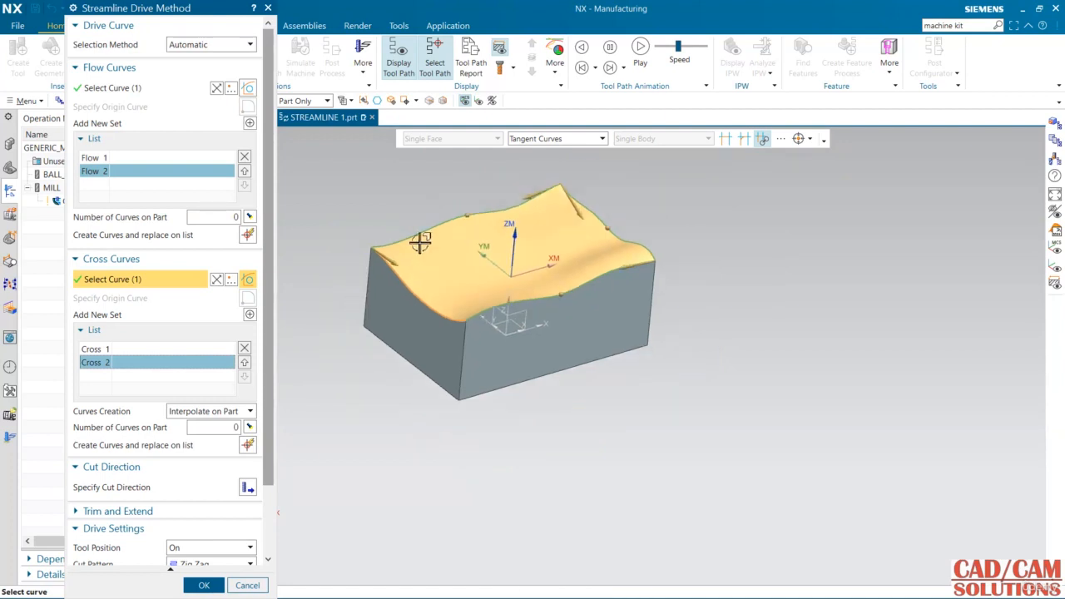
{"action": "scroll", "coordinate": [395, 232], "scroll_direction": "up", "scroll_amount": 2}
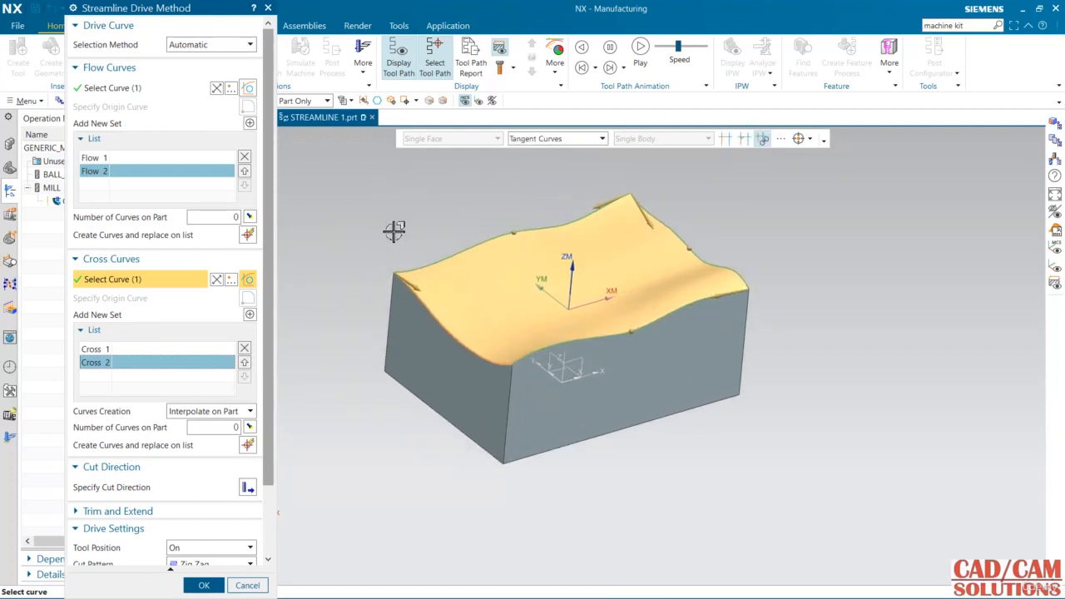
Look over the part's model history beside the drive method settings and return to the machine tool operation list
{"action": "left_click", "coordinate": [10, 169]}
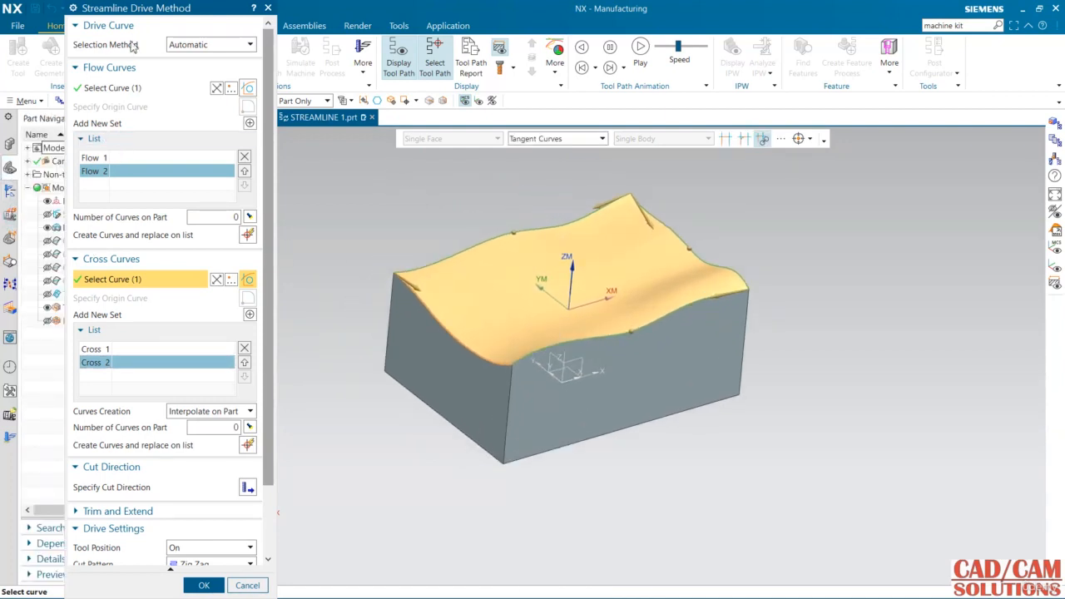
{"action": "left_click_drag", "start_coordinate": [159, 9], "coordinate": [257, 10]}
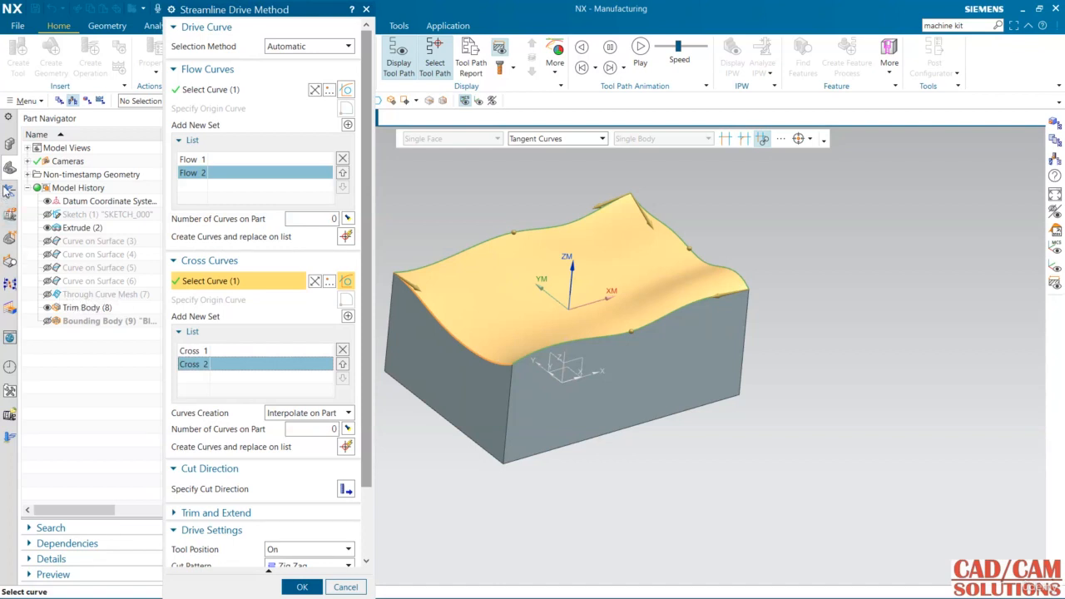
{"action": "left_click", "coordinate": [9, 192]}
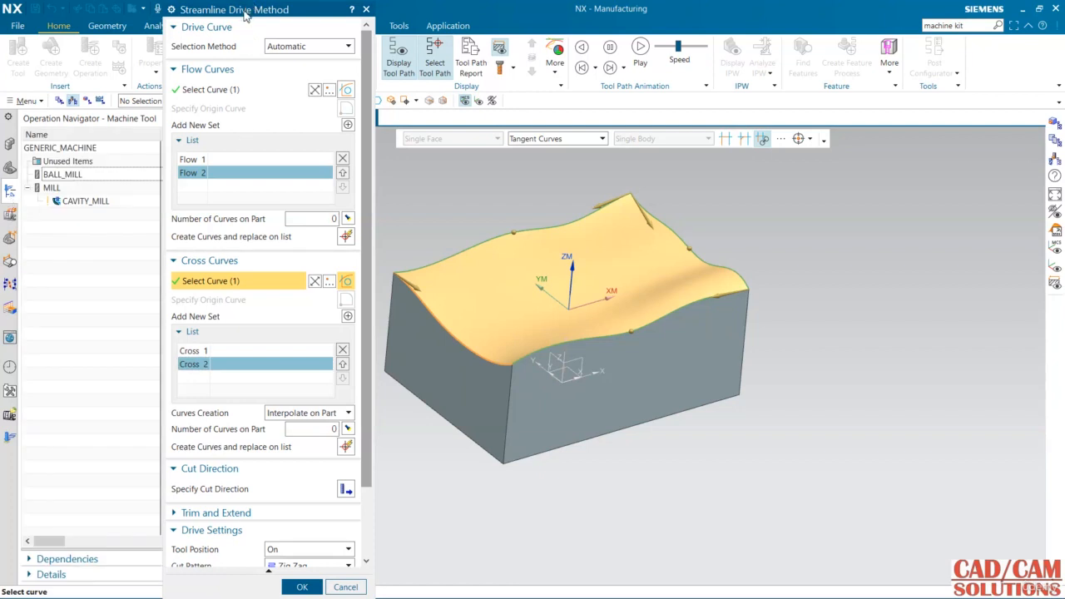
{"action": "left_click_drag", "start_coordinate": [246, 14], "coordinate": [141, 13]}
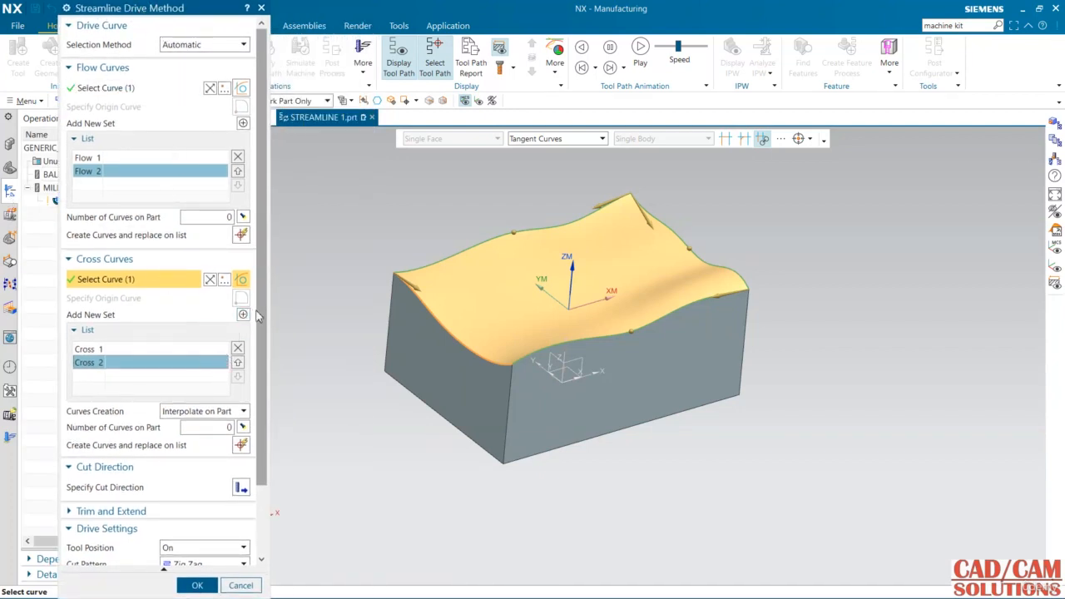
Set the number of stepovers to 30 in the Streamline drive settings and generate the tool path on the wavy face
{"action": "left_click", "coordinate": [208, 528]}
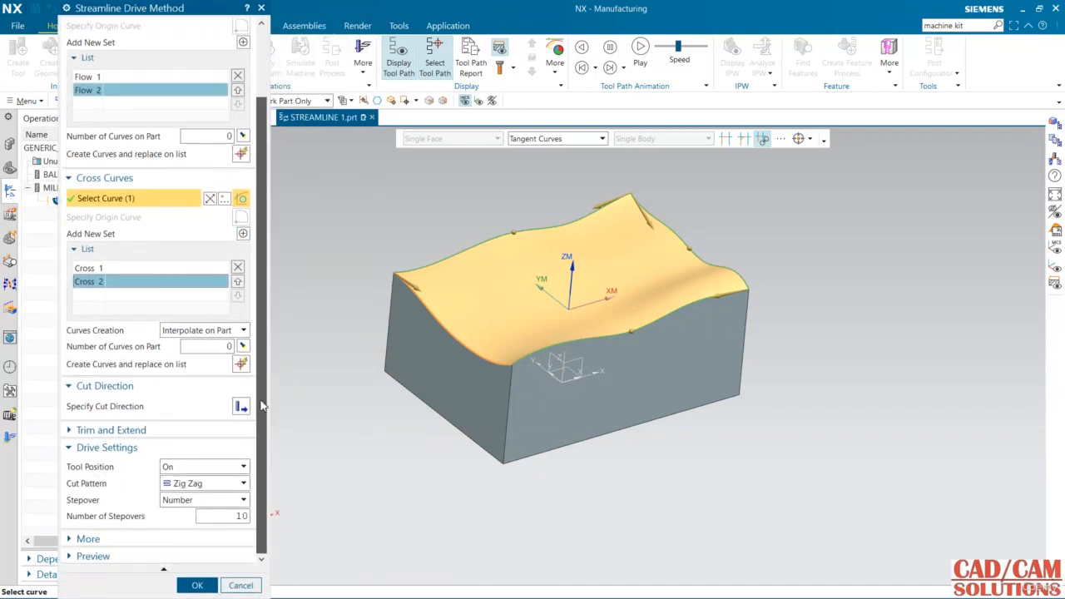
{"action": "double_click", "coordinate": [235, 516]}
{"action": "type", "text": "3"}
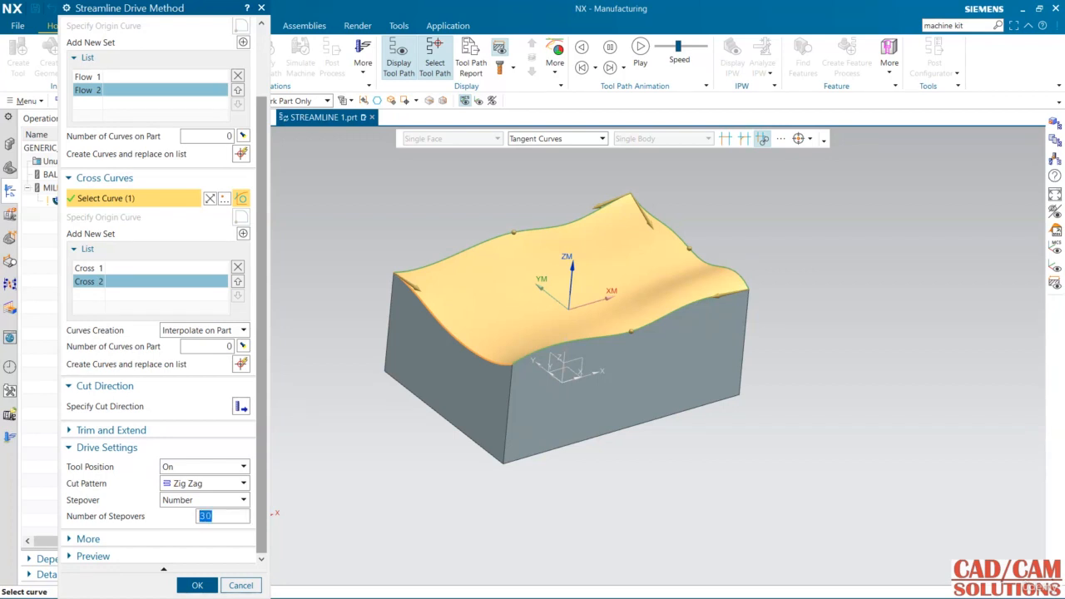
{"action": "left_click", "coordinate": [196, 586]}
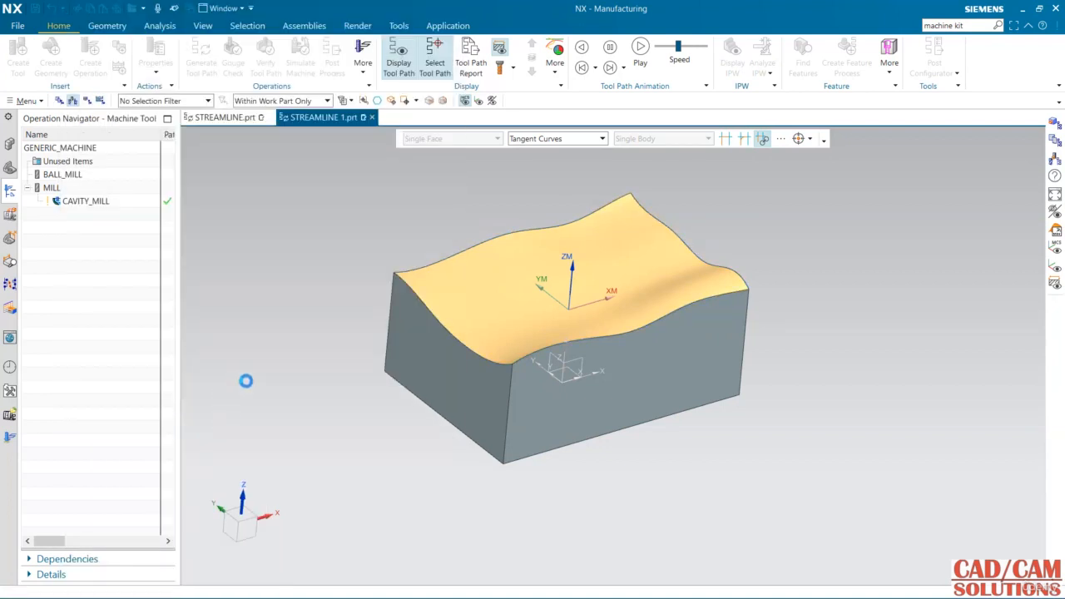
{"action": "left_click", "coordinate": [230, 382]}
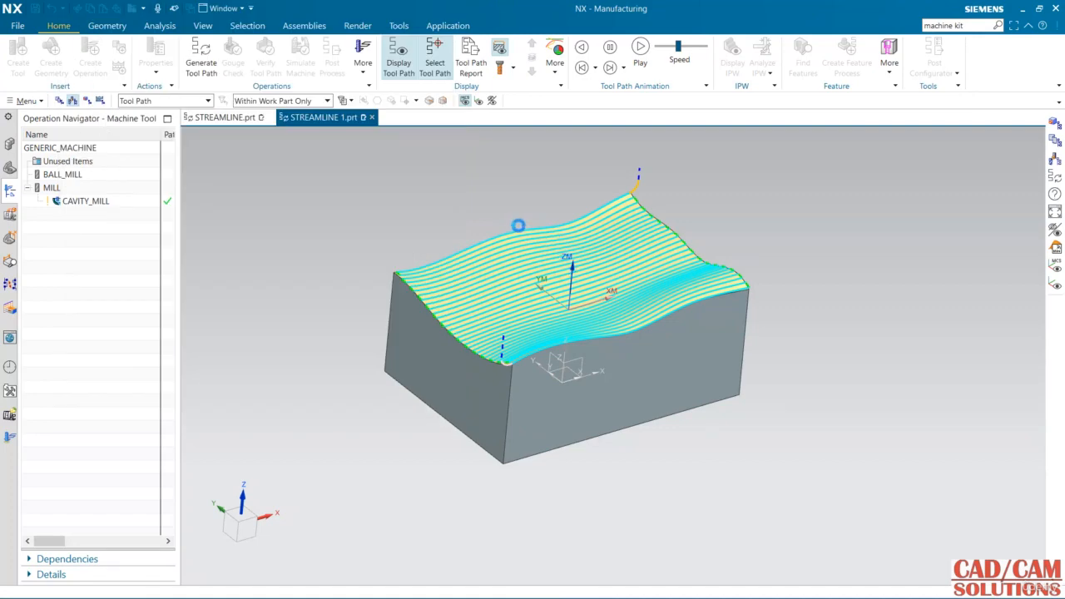
{"action": "middle_click_drag", "start_coordinate": [549, 236], "coordinate": [654, 242], "text": "shift"}
{"action": "scroll", "coordinate": [579, 268], "scroll_direction": "up", "scroll_amount": 2}
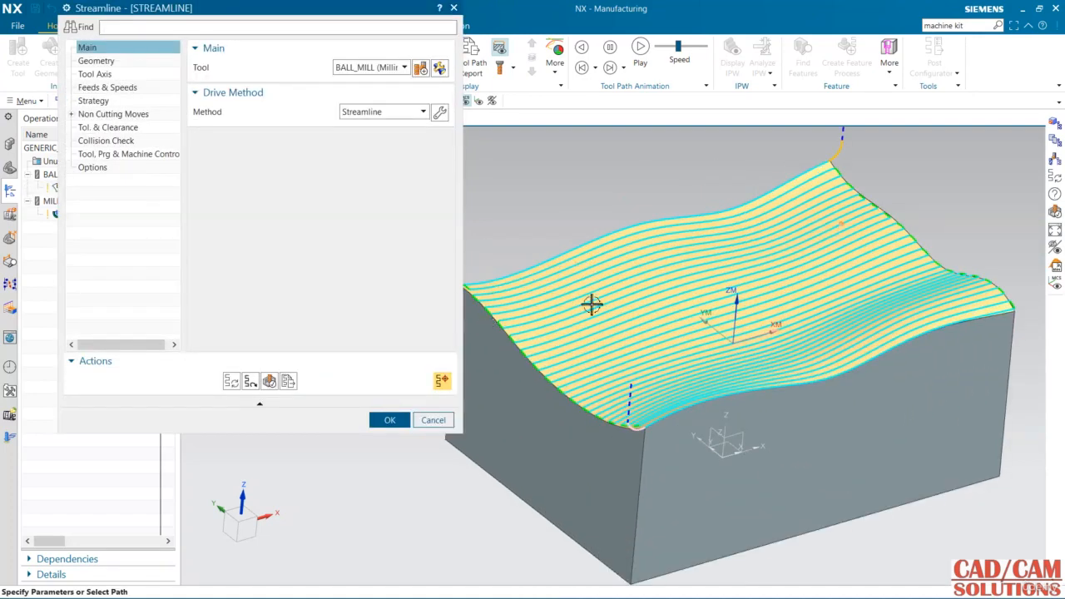
Change the Streamline cut direction to run across the face along the YM axis, starting at its rear low-XM corner, and regenerate the tool path
{"action": "left_click", "coordinate": [439, 114]}
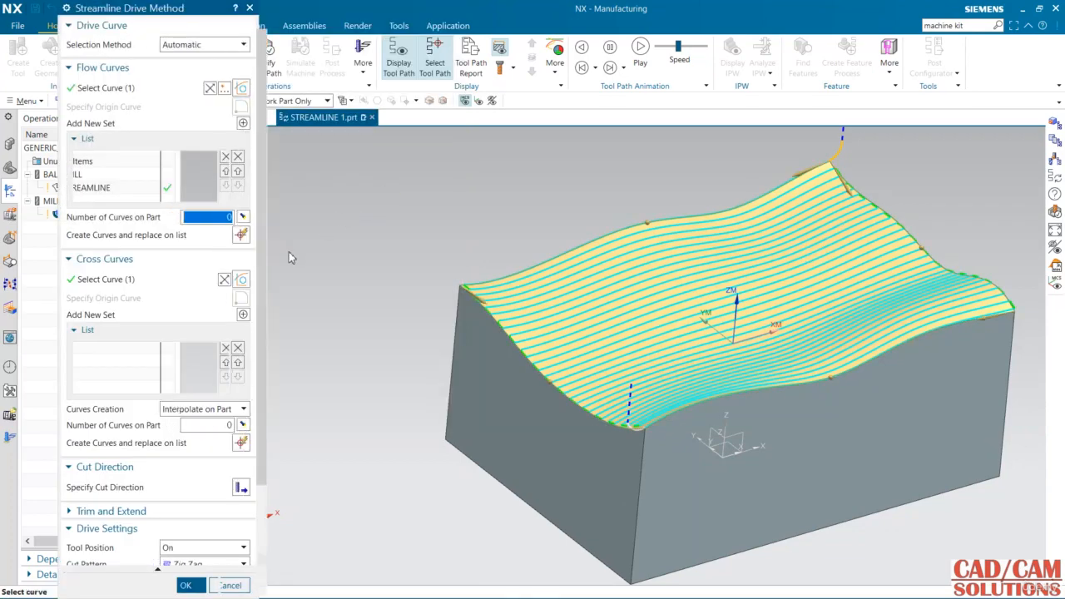
{"action": "left_click", "coordinate": [241, 488]}
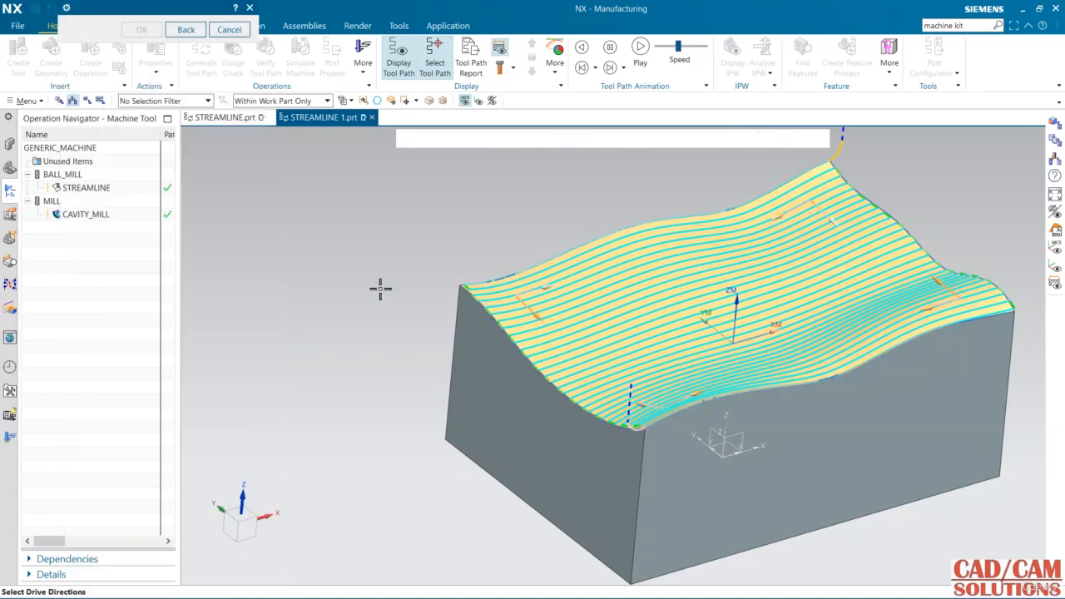
{"action": "left_click", "coordinate": [537, 318]}
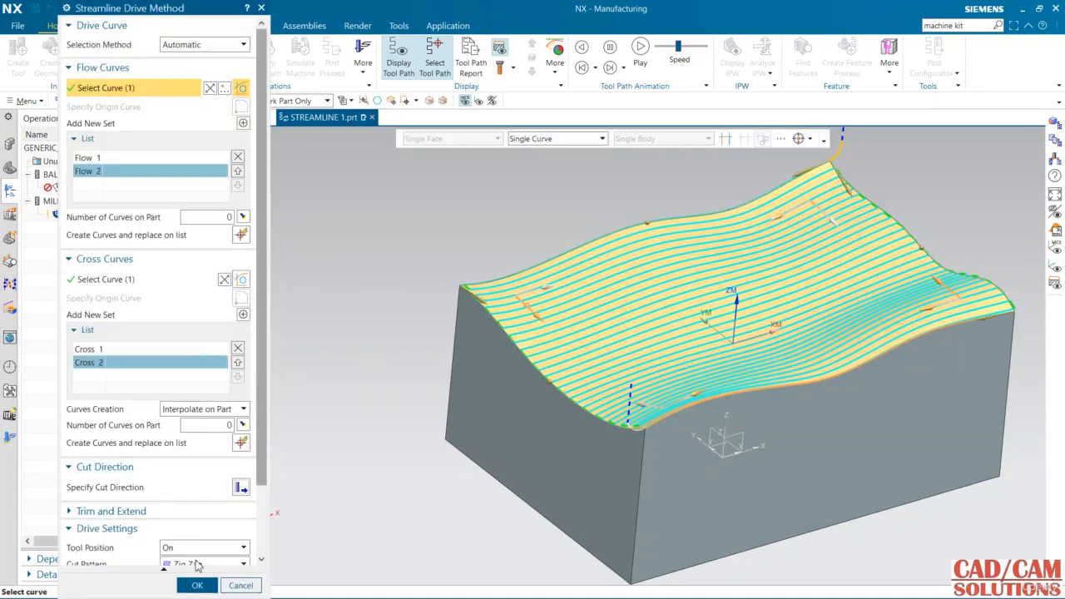
{"action": "left_click", "coordinate": [197, 586]}
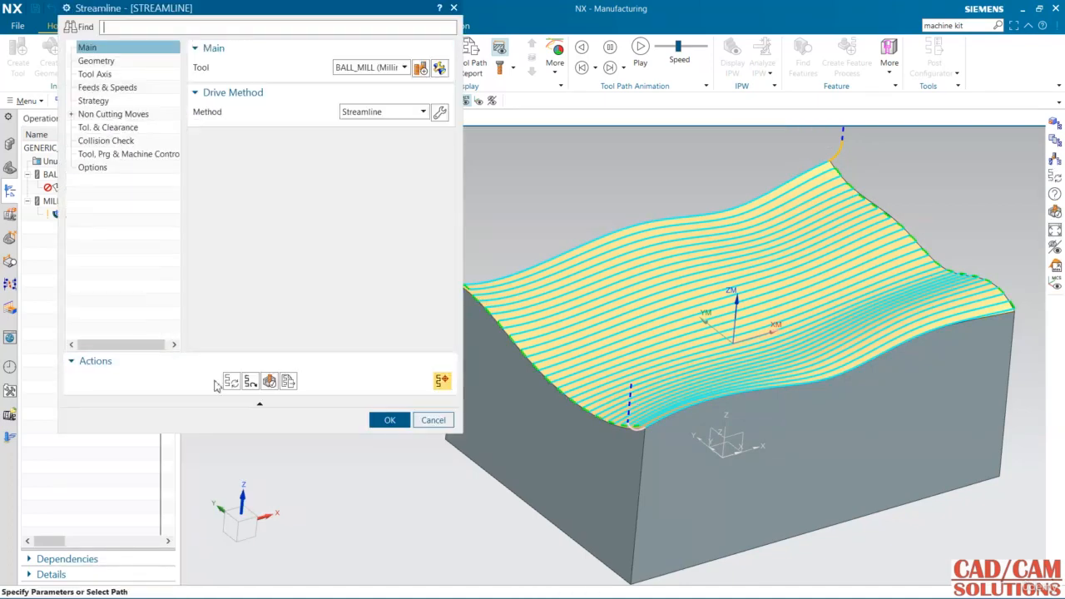
{"action": "left_click", "coordinate": [231, 380]}
{"action": "left_click", "coordinate": [389, 419]}
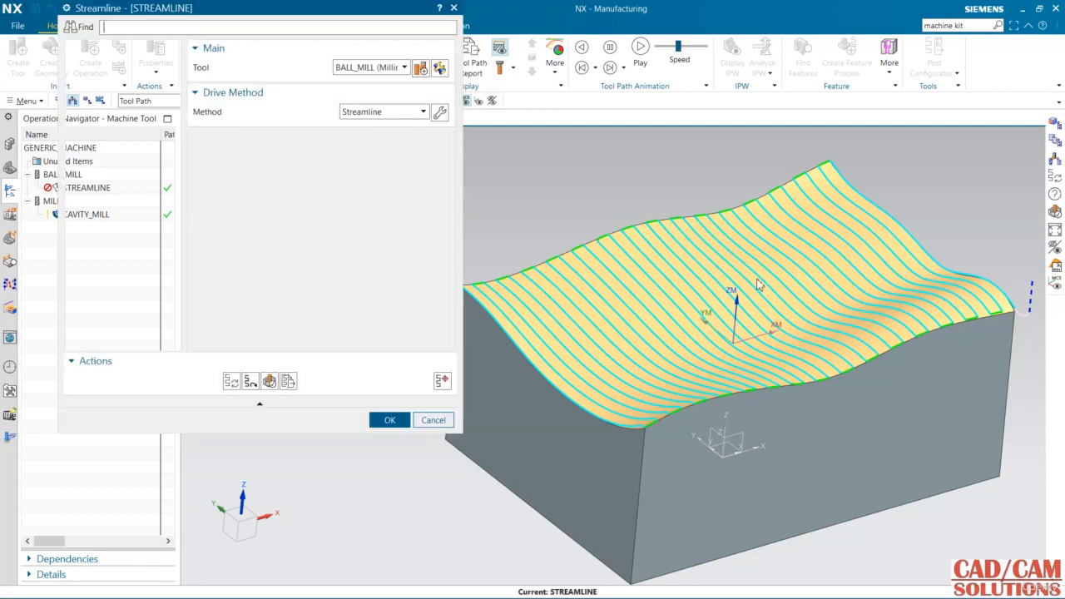
Extend the cuts beyond the face by setting End Cut % to 120, regenerate the tool path and inspect the extended side
{"action": "left_click", "coordinate": [437, 114]}
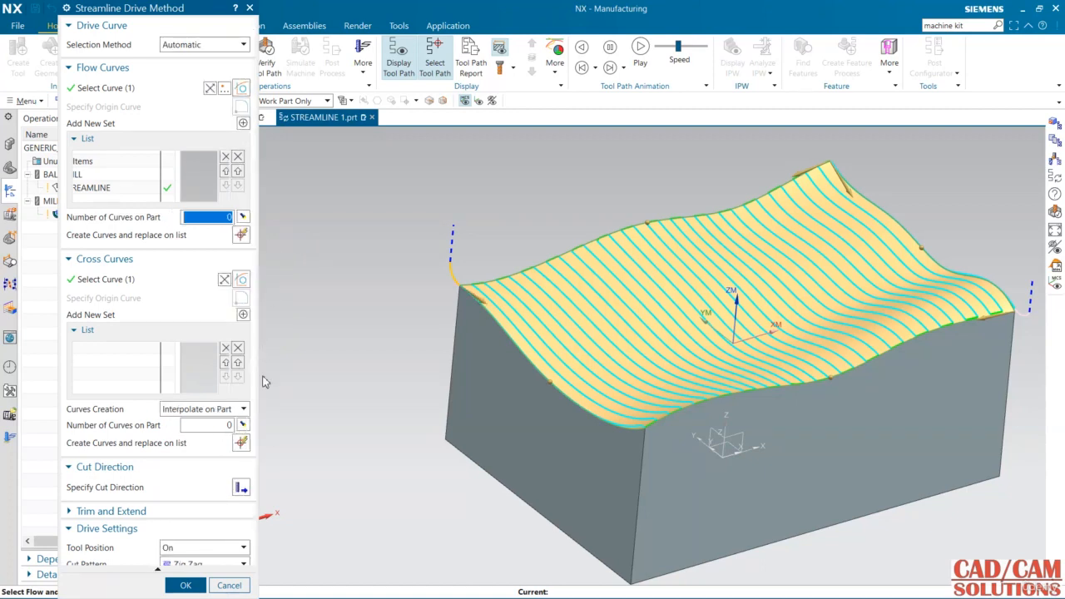
{"action": "scroll", "coordinate": [169, 453], "scroll_direction": "down", "scroll_amount": 2}
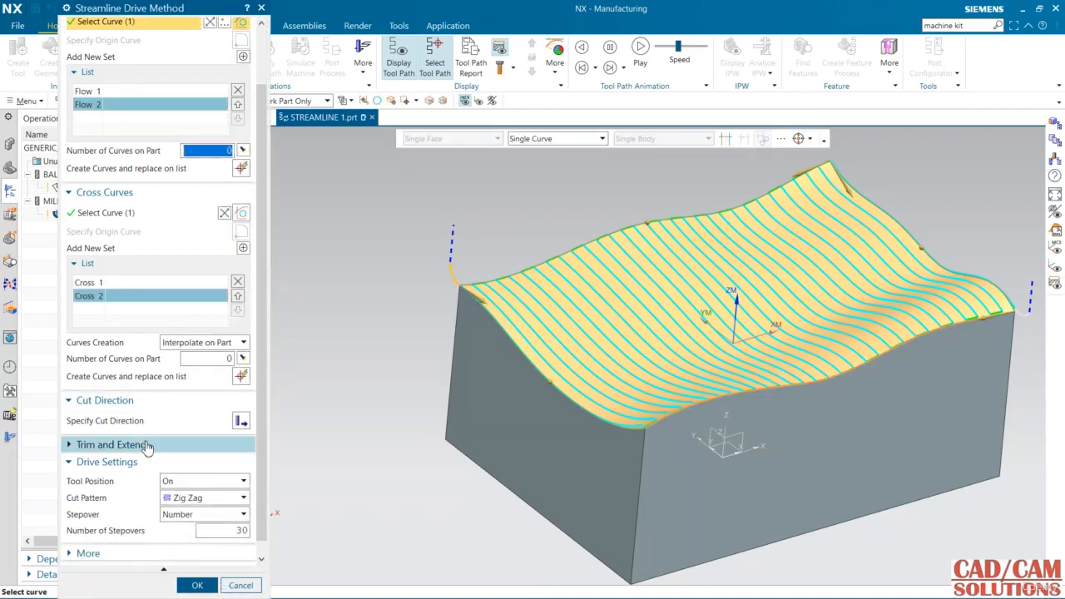
{"action": "left_click", "coordinate": [146, 445]}
{"action": "scroll", "coordinate": [226, 406], "scroll_direction": "down", "scroll_amount": 2}
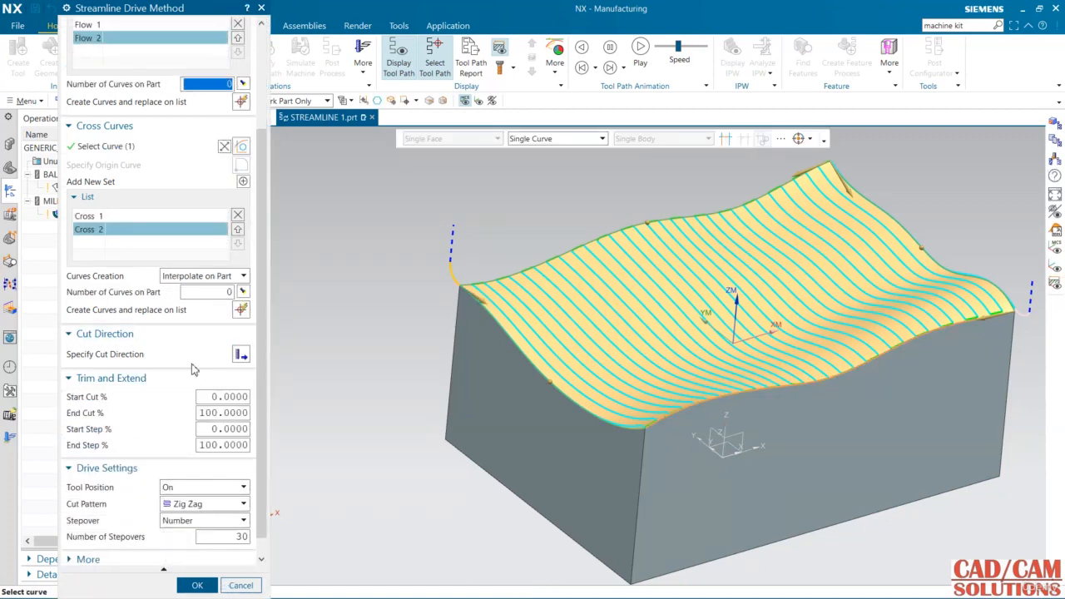
{"action": "left_click", "coordinate": [217, 413]}
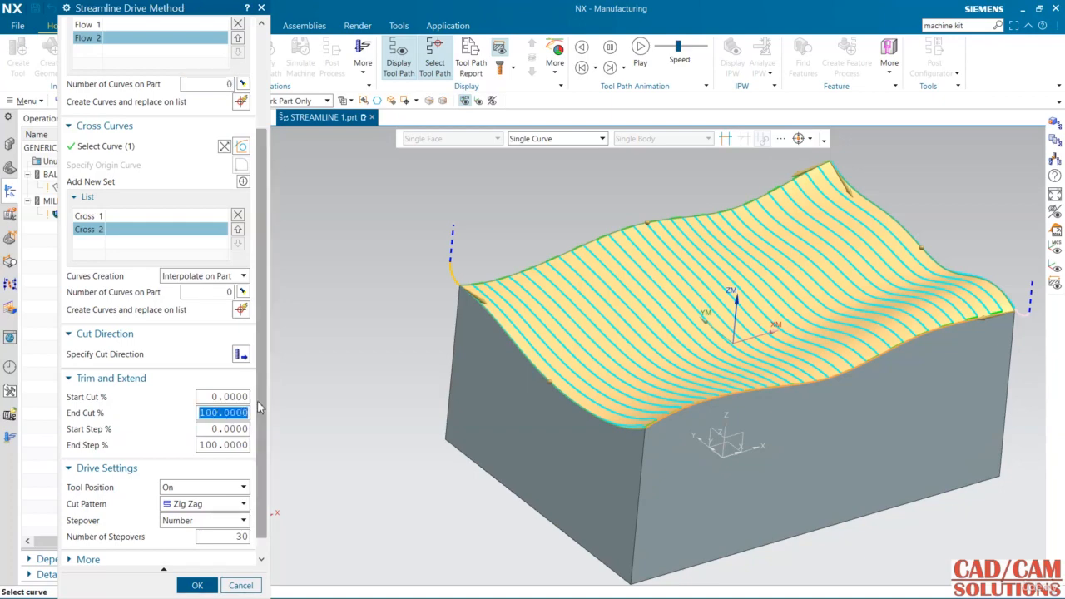
{"action": "type", "text": "120"}
{"action": "scroll", "coordinate": [143, 489], "scroll_direction": "down", "scroll_amount": 1}
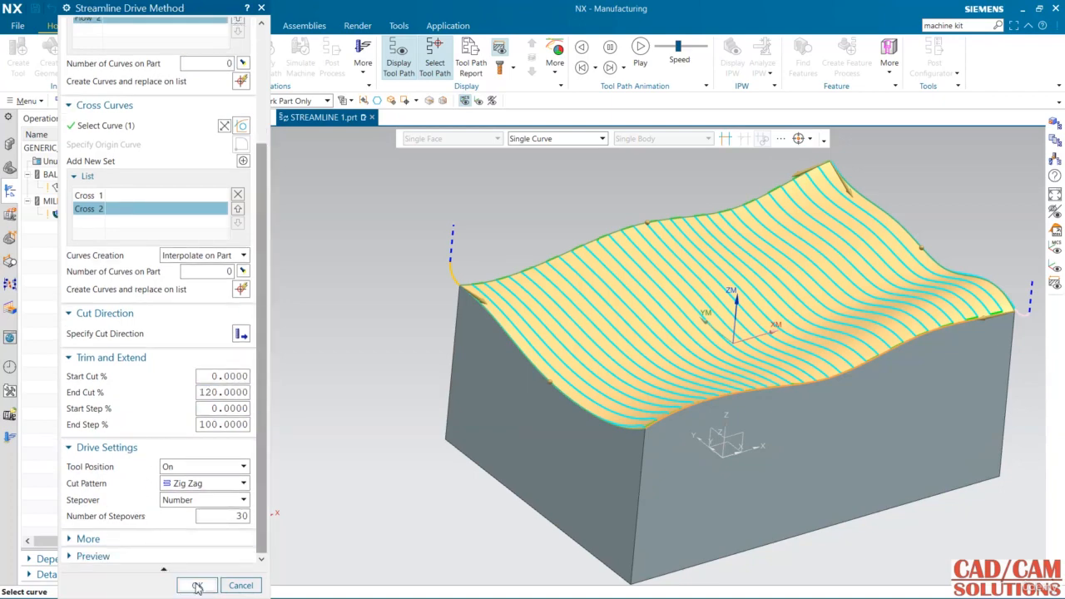
{"action": "left_click", "coordinate": [194, 585]}
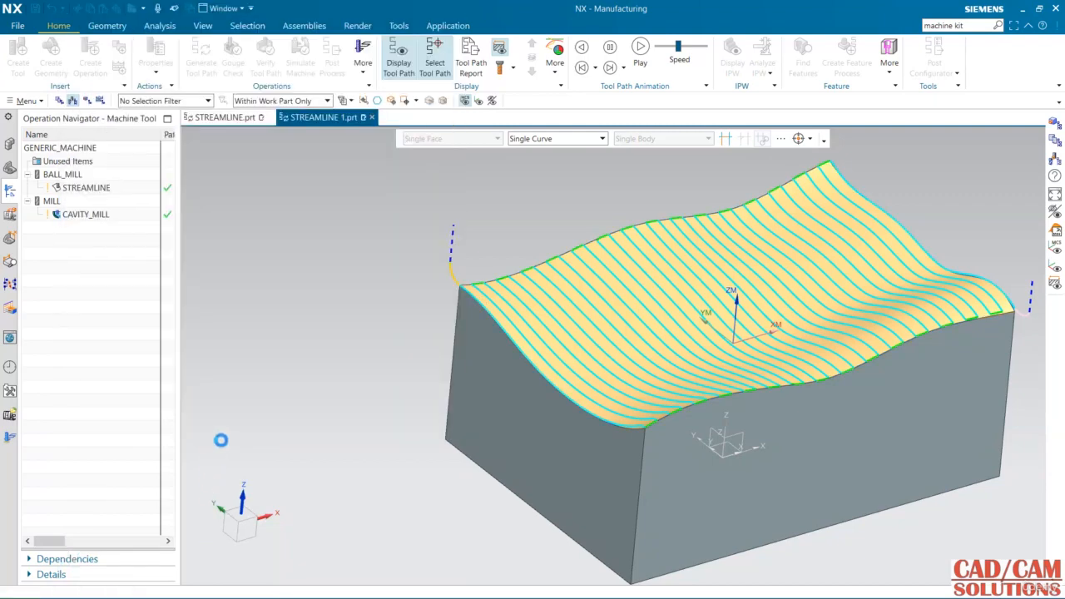
{"action": "left_click", "coordinate": [230, 382]}
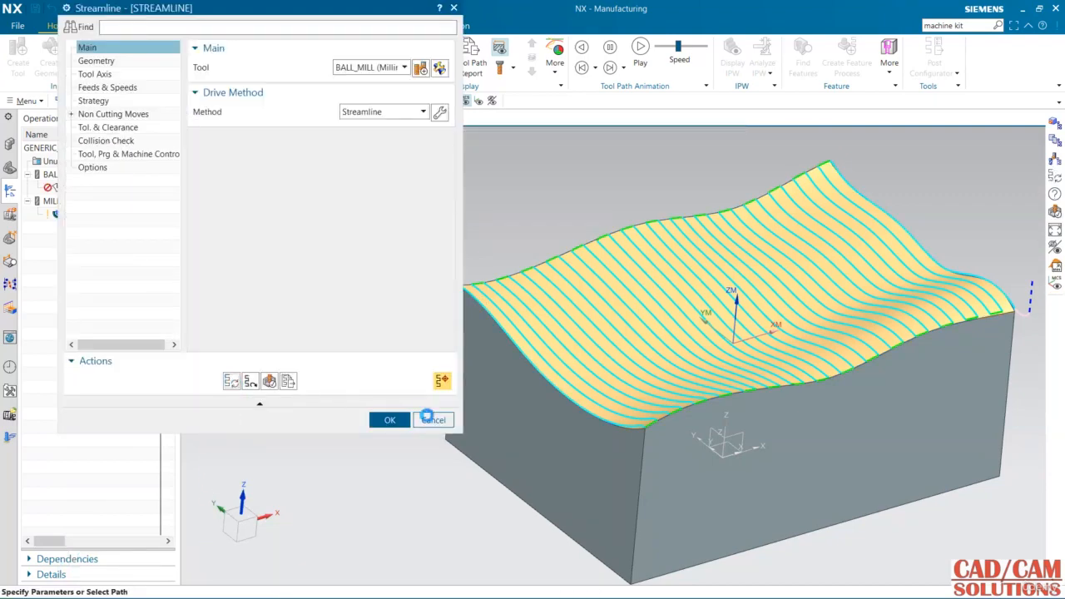
{"action": "left_click", "coordinate": [389, 420]}
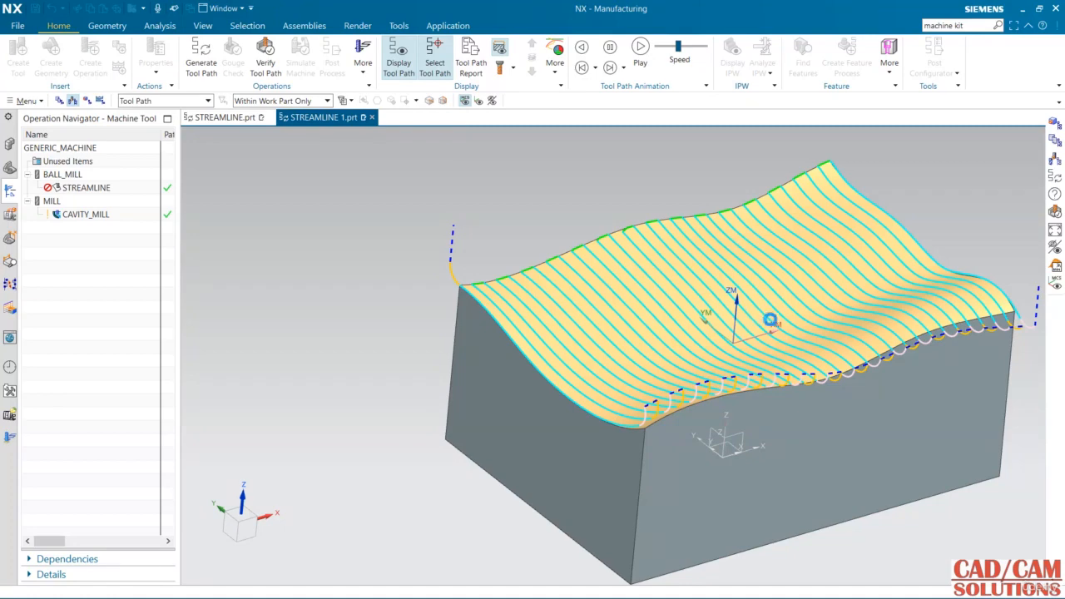
{"action": "middle_click_drag", "start_coordinate": [766, 361], "coordinate": [640, 172]}
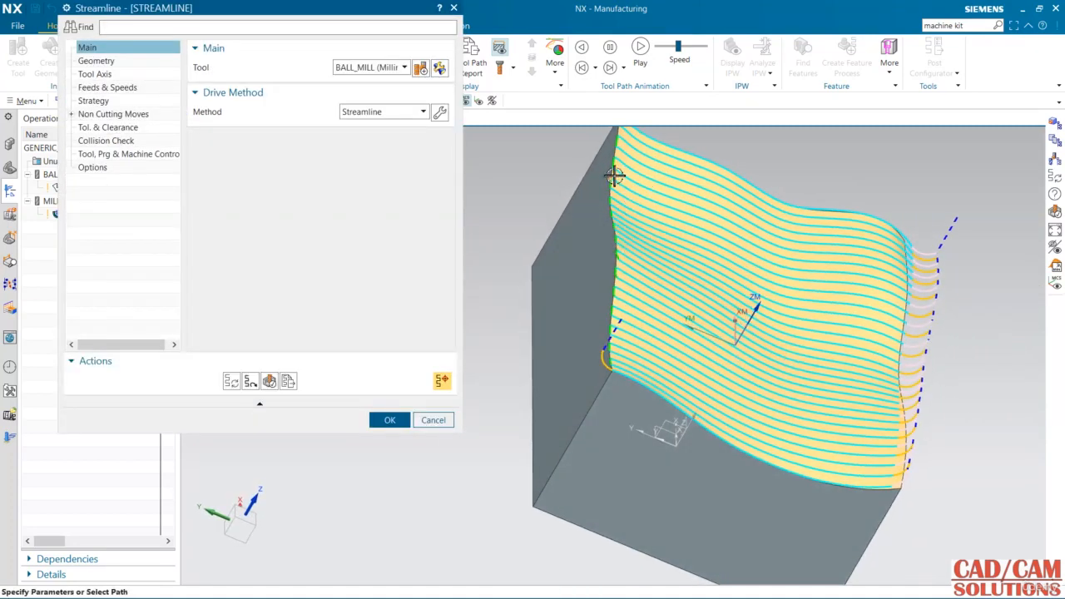
{"action": "middle_click_drag", "start_coordinate": [955, 343], "coordinate": [841, 322]}
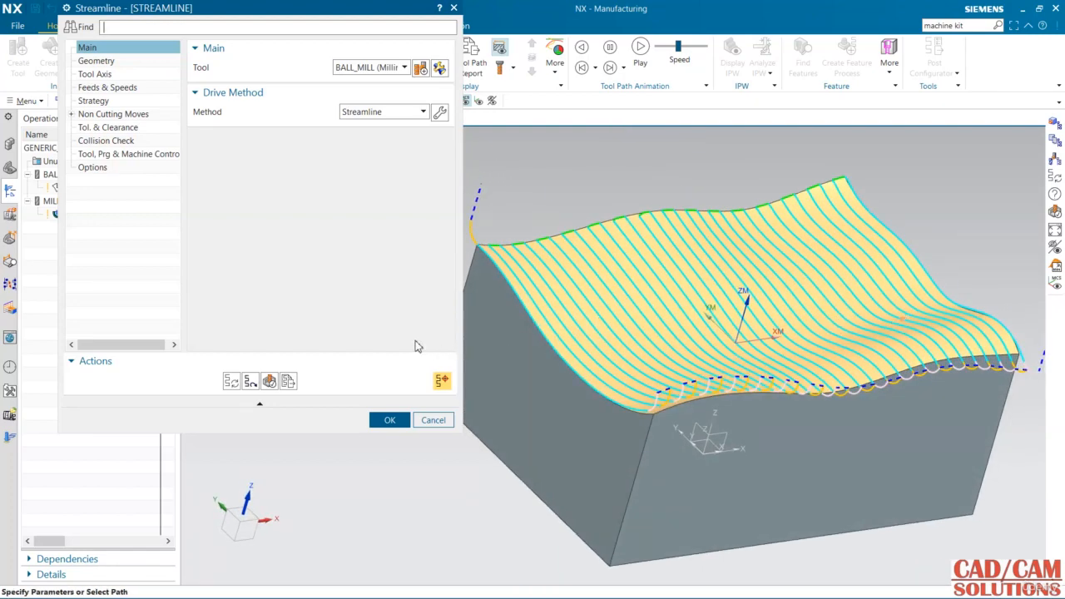
Trim the cuts by setting End Cut % to 50 and regenerate the Streamline tool path
{"action": "left_click", "coordinate": [440, 113]}
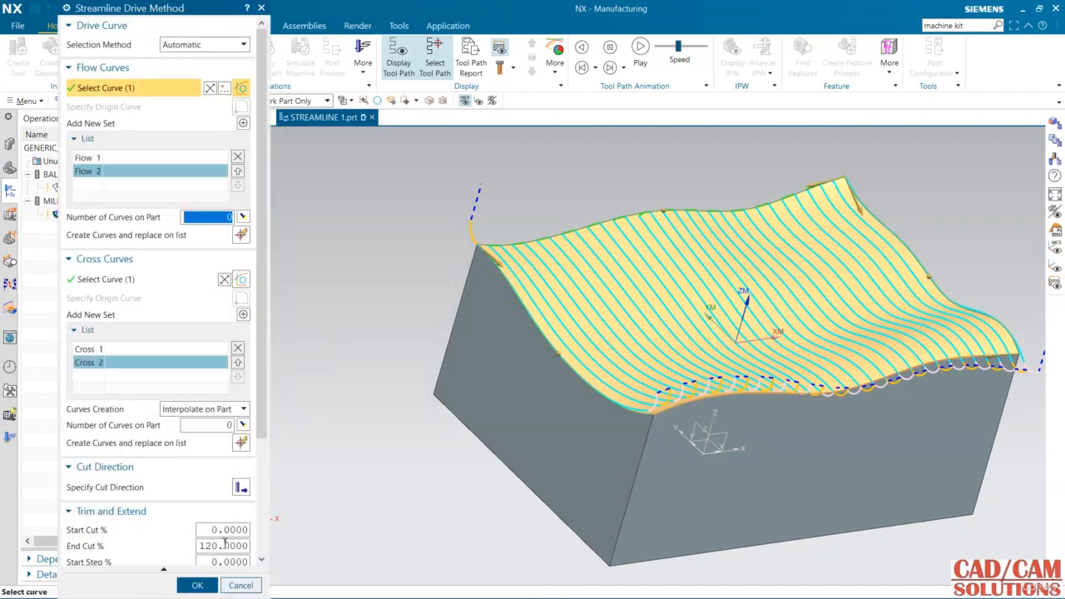
{"action": "type", "text": "50"}
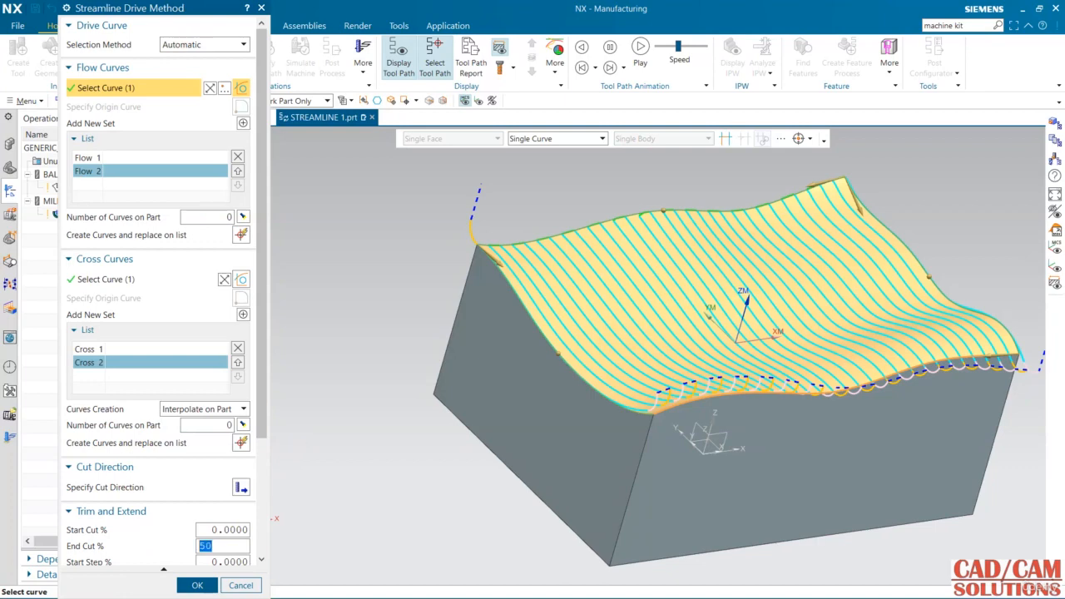
{"action": "scroll", "coordinate": [187, 478], "scroll_direction": "down", "scroll_amount": 4}
{"action": "left_click", "coordinate": [197, 585]}
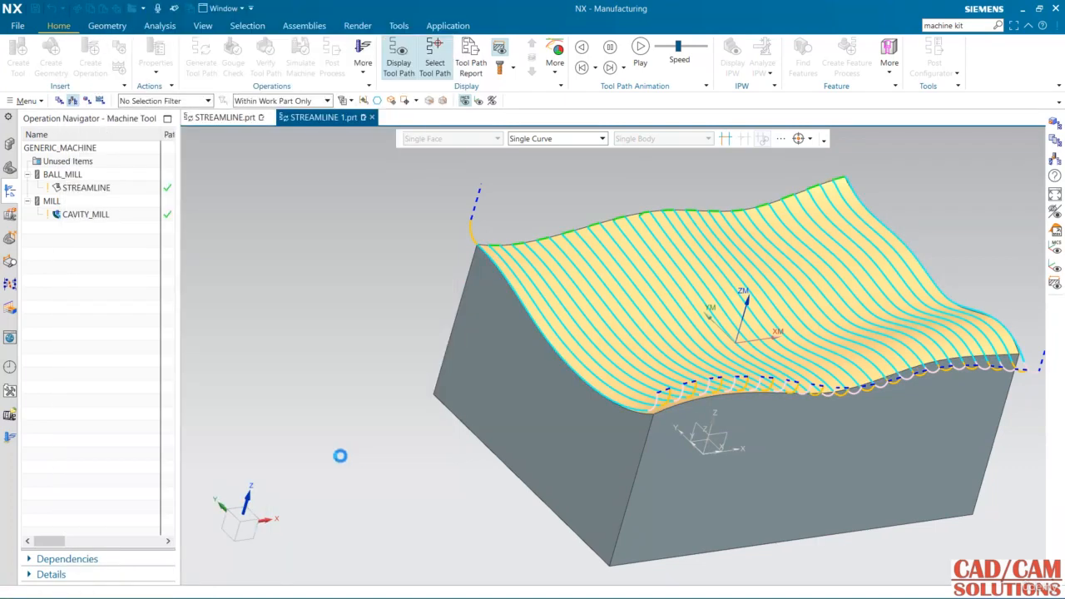
{"action": "left_click", "coordinate": [230, 382]}
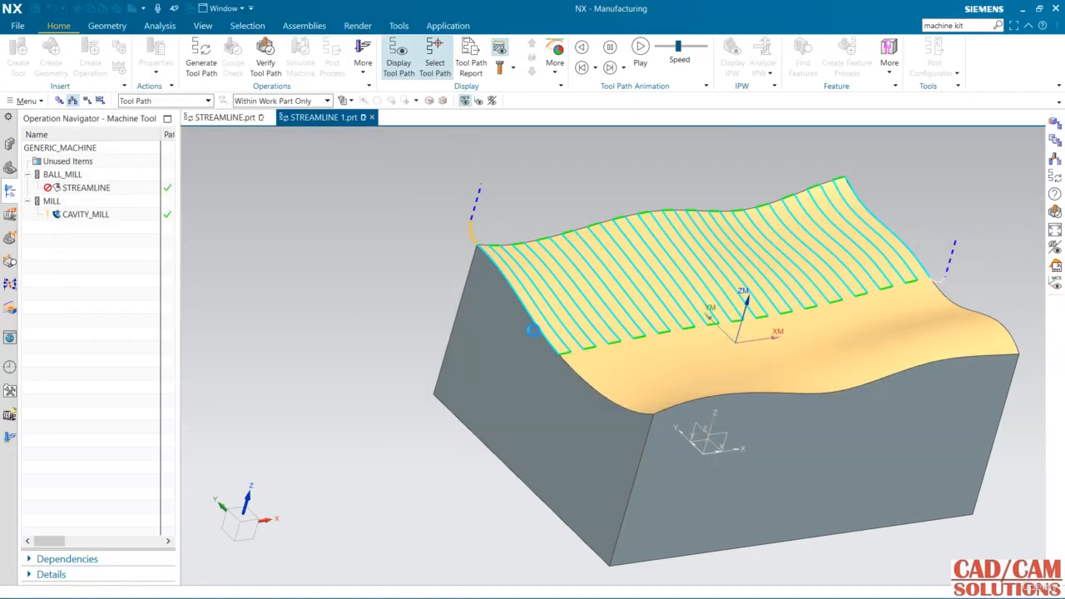
{"action": "mouse_move", "coordinate": [587, 195]}
{"action": "middle_mouse_down"}
{"action": "mouse_move", "coordinate": [575, 223]}
{"action": "mouse_move", "coordinate": [580, 205]}
{"action": "middle_mouse_up"}
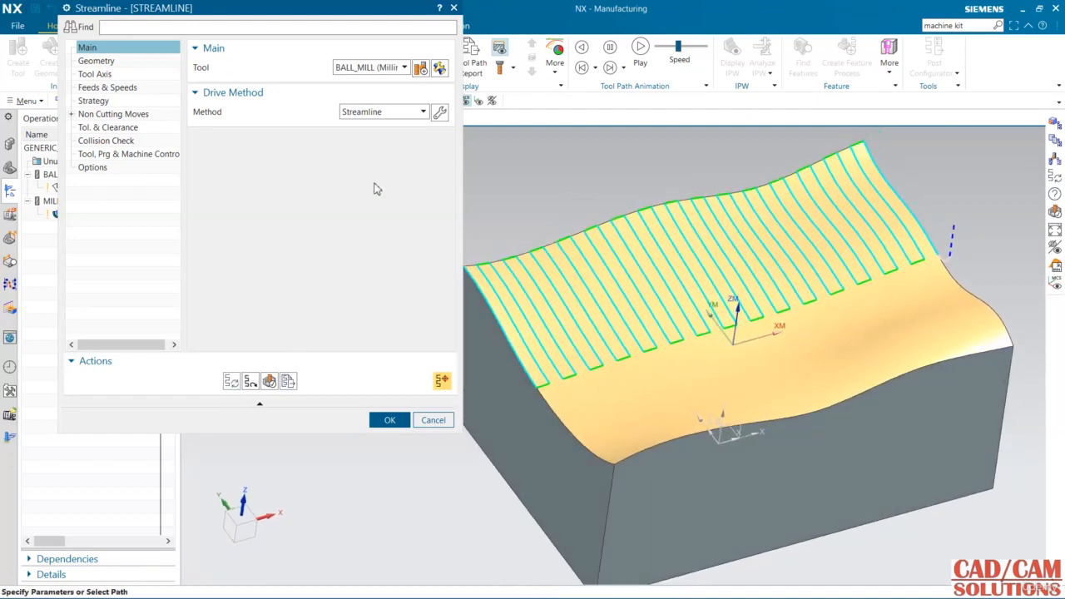
Limit the stepover range by setting End Step % to 50, regenerate the tool path and inspect the area it covers
{"action": "left_click", "coordinate": [434, 117]}
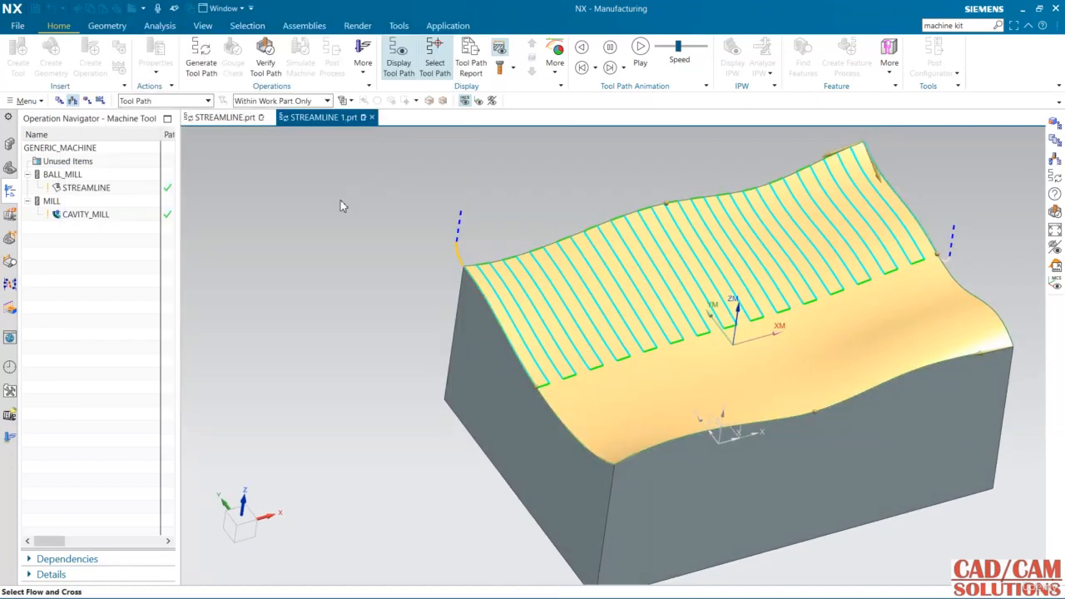
{"action": "scroll", "coordinate": [213, 469], "scroll_direction": "down", "scroll_amount": 5}
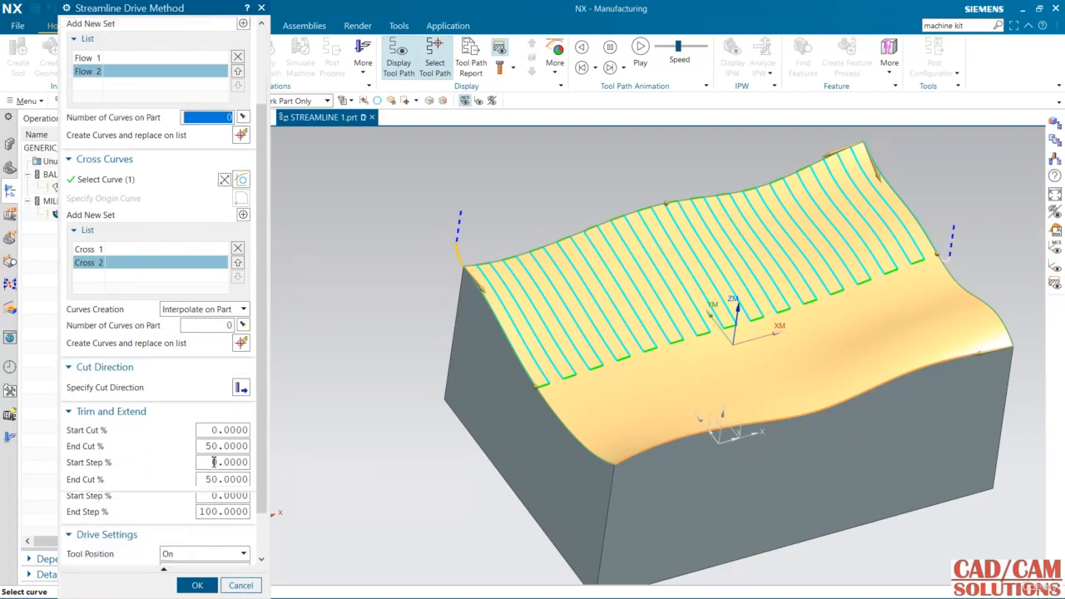
{"action": "left_click", "coordinate": [223, 424]}
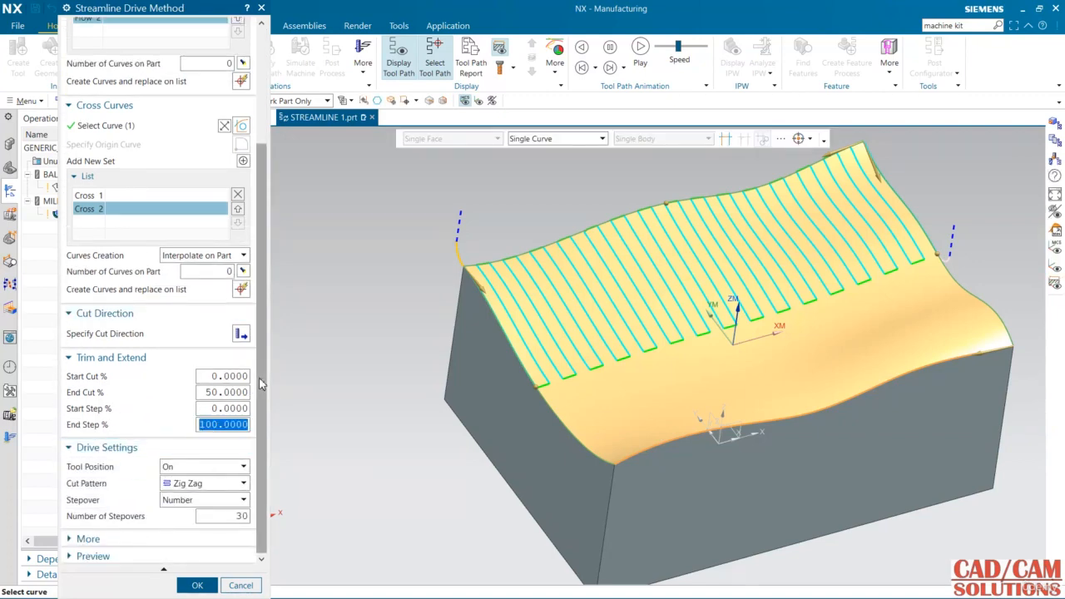
{"action": "type", "text": "50"}
{"action": "left_click", "coordinate": [197, 585]}
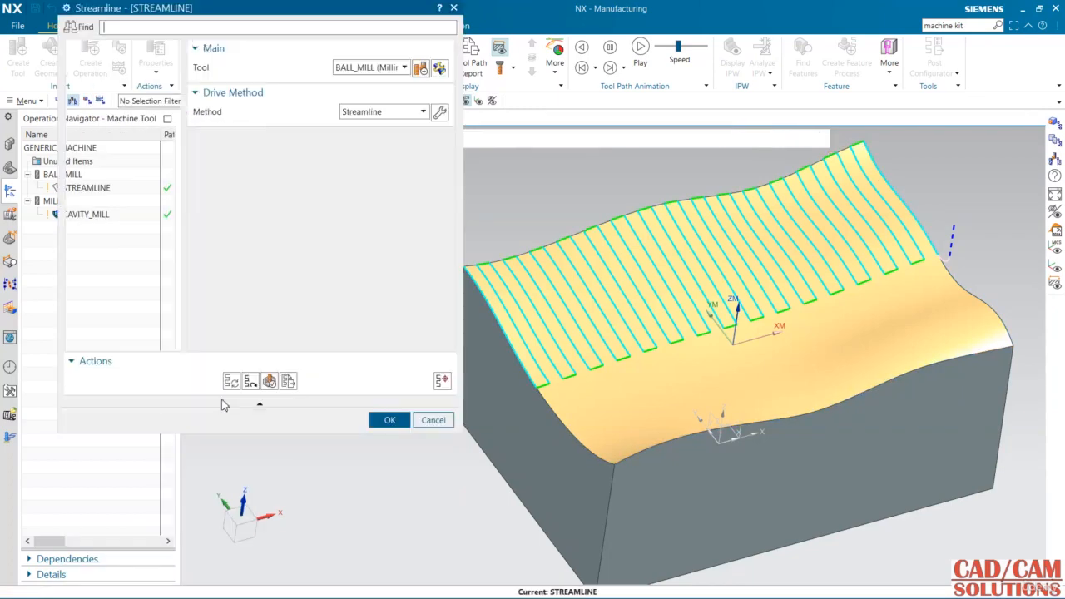
{"action": "left_click", "coordinate": [232, 381]}
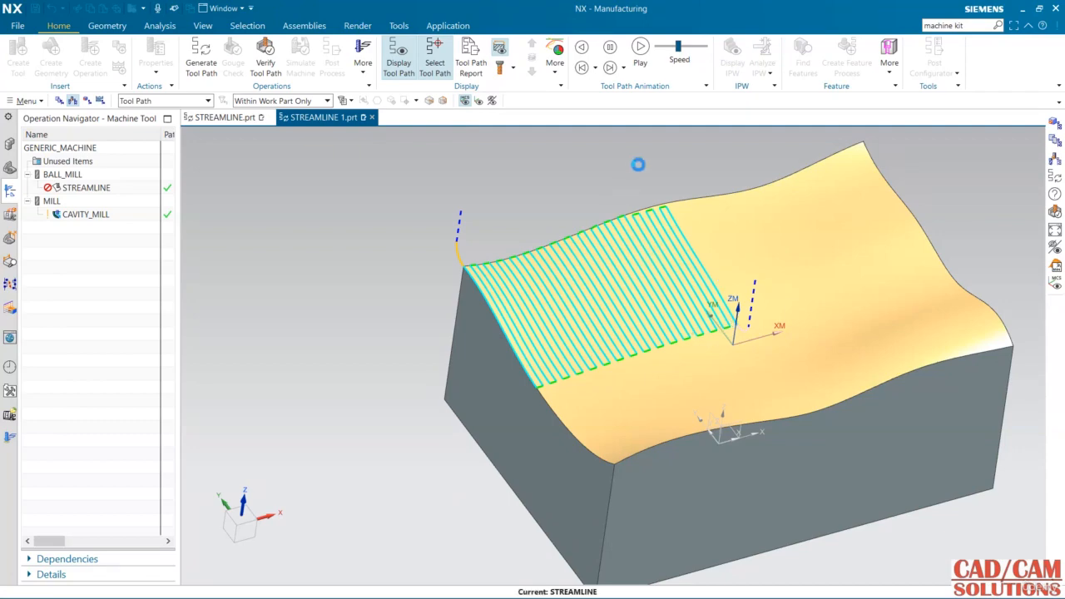
{"action": "middle_click_drag", "start_coordinate": [649, 183], "coordinate": [706, 202]}
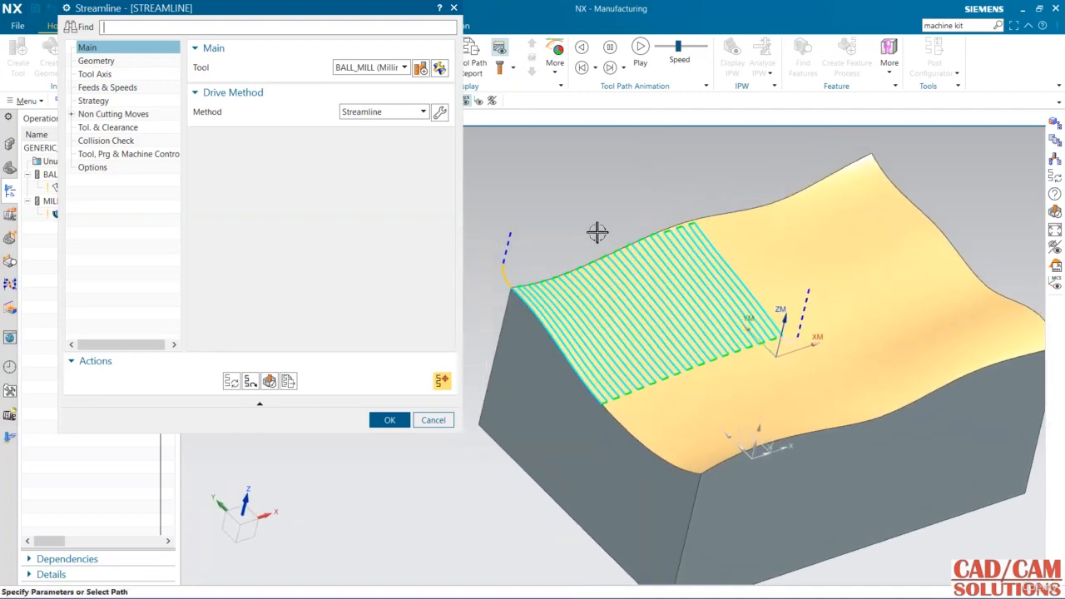
{"action": "scroll", "coordinate": [598, 232], "scroll_direction": "up", "scroll_amount": 2}
{"action": "middle_click_drag", "start_coordinate": [598, 232], "coordinate": [588, 223]}
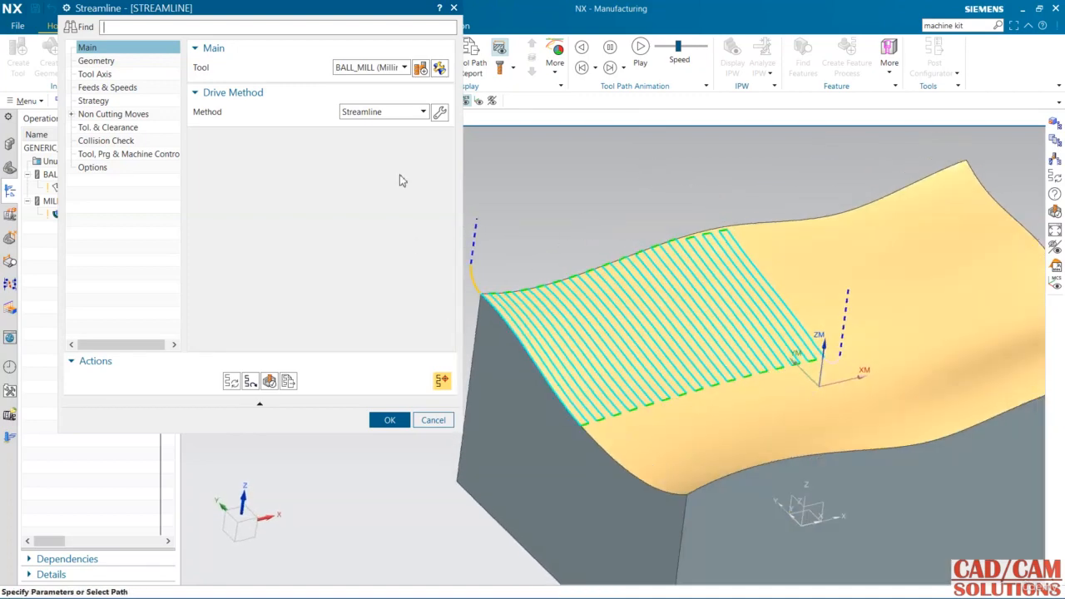
Switch the Streamline drive method's cut step to Tolerances and accept the drive settings
{"action": "middle_click", "coordinate": [327, 229]}
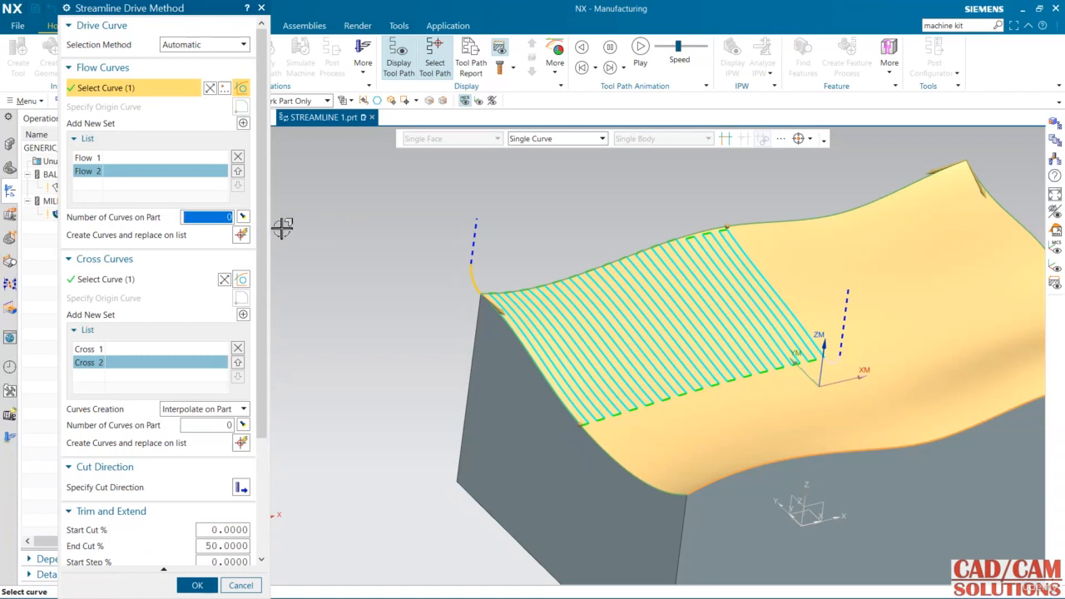
{"action": "scroll", "coordinate": [209, 286], "scroll_direction": "down", "scroll_amount": 5}
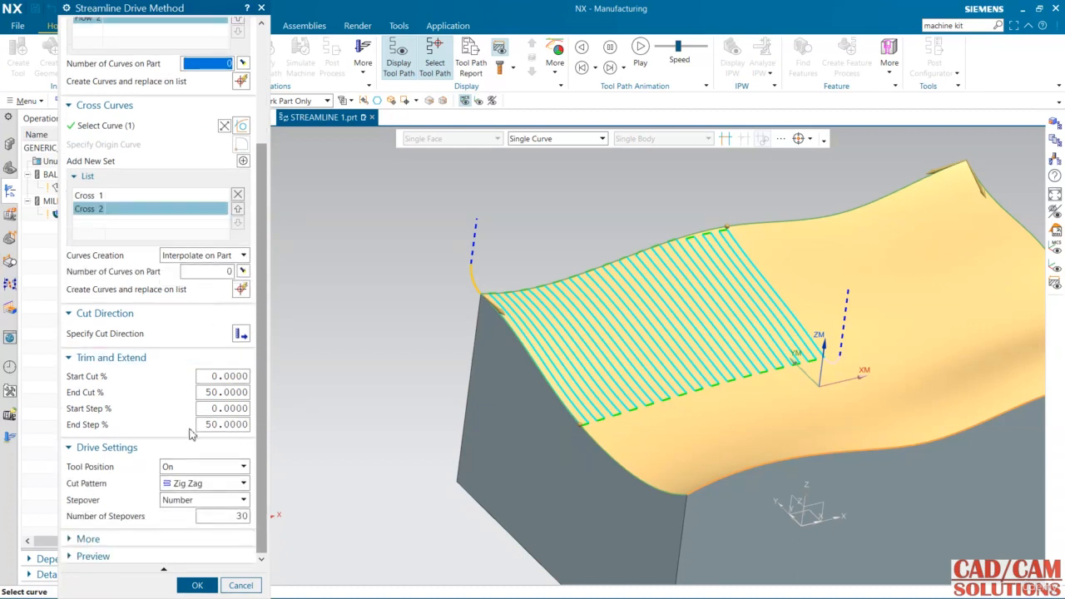
{"action": "left_click", "coordinate": [185, 540]}
{"action": "left_click", "coordinate": [183, 503]}
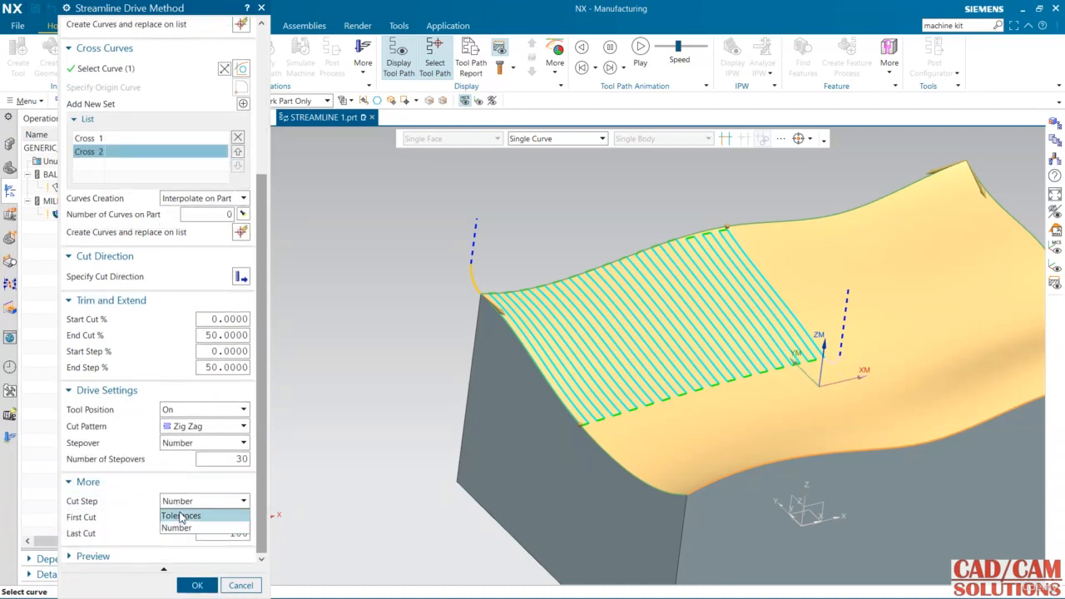
{"action": "left_click", "coordinate": [183, 517]}
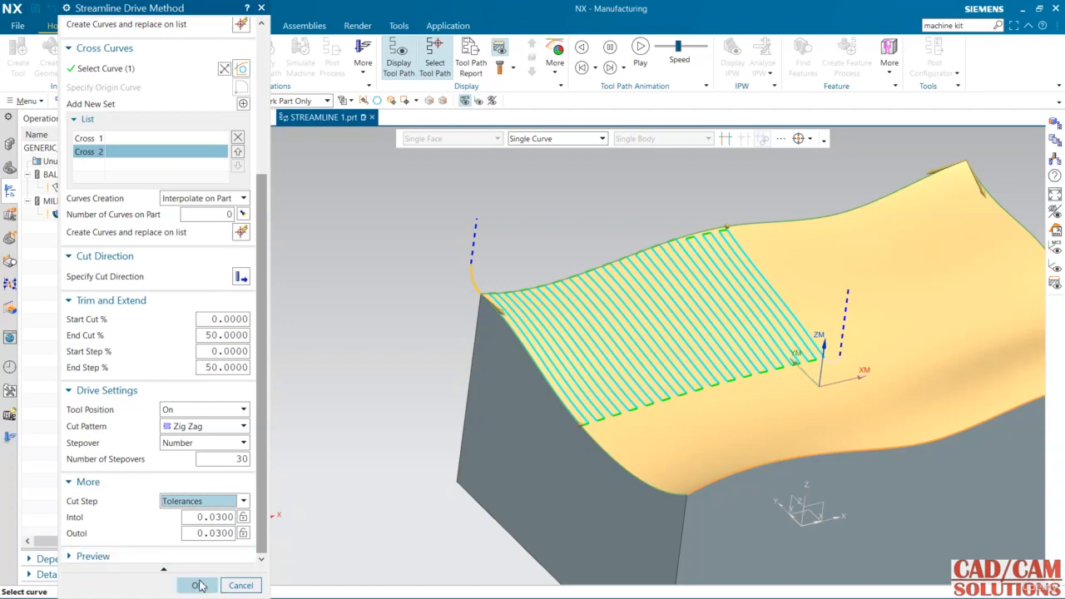
{"action": "left_click", "coordinate": [197, 585]}
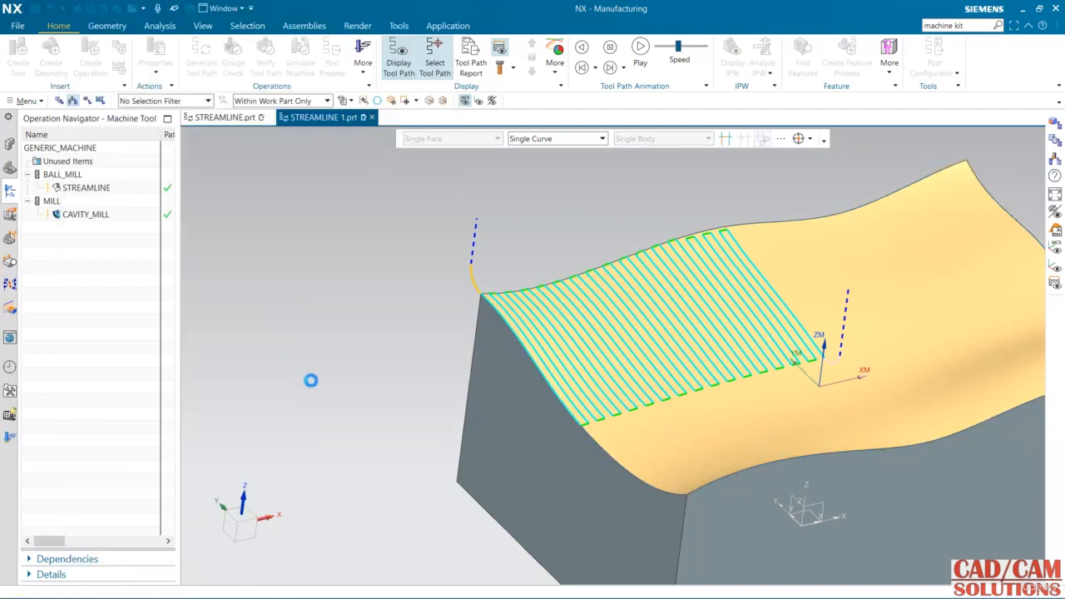
{"action": "left_click", "coordinate": [390, 418]}
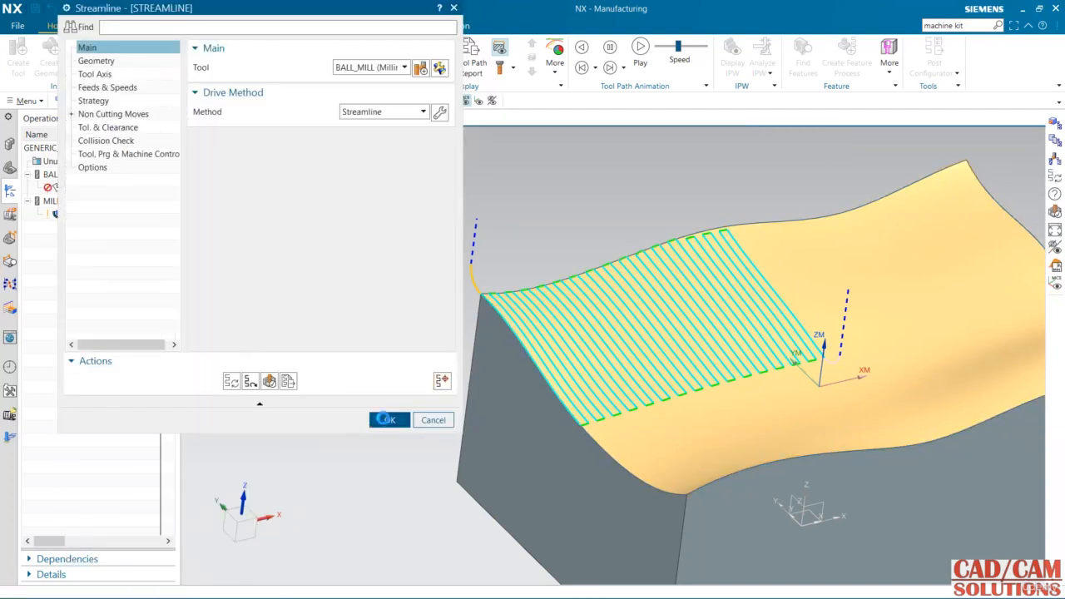